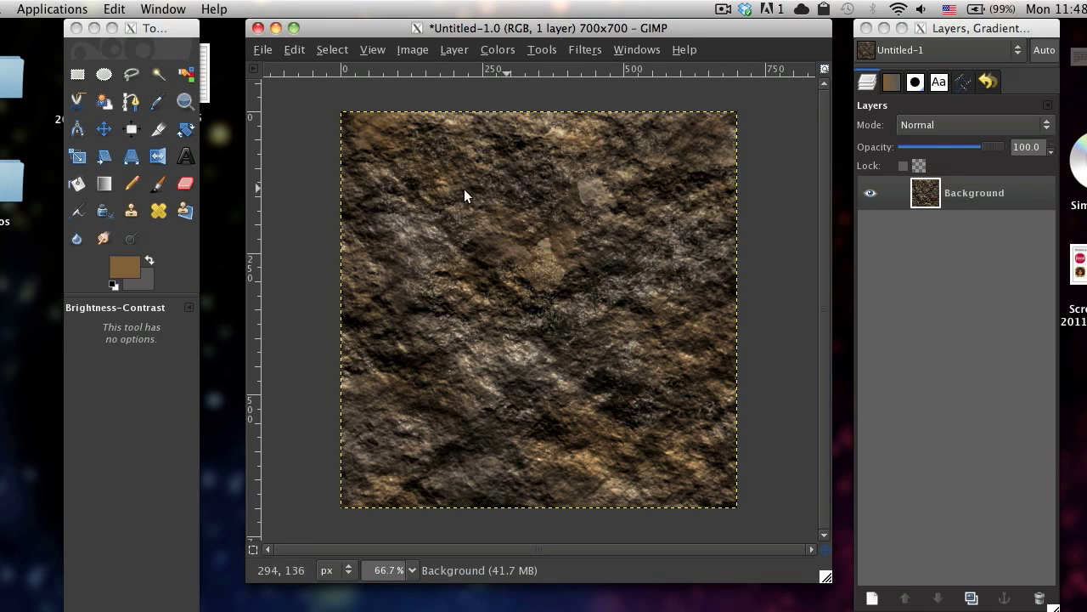
# Step: Close the finished rock image without saving and start a new 700×700 image
pyautogui.click(258, 29)
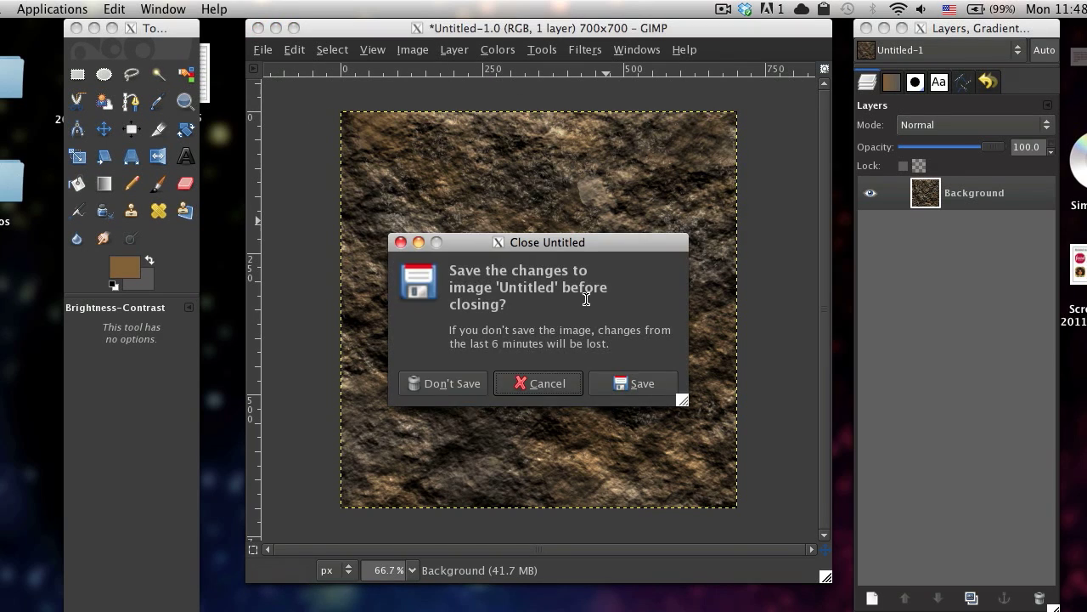
pyautogui.click(448, 383)
pyautogui.click(265, 49)
pyautogui.click(277, 73)
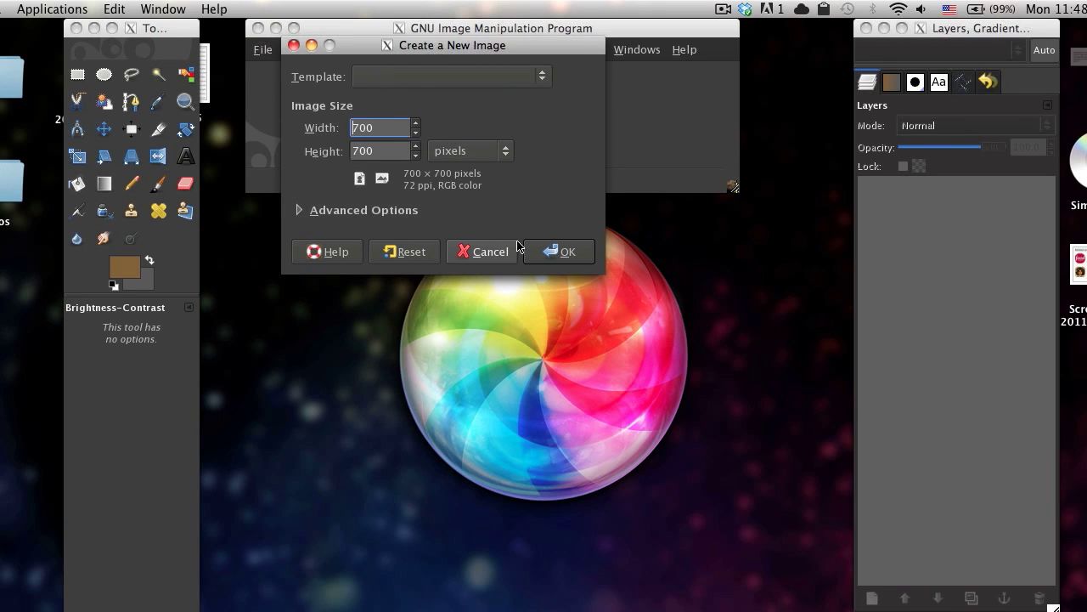
# Step: Create the blank 700×700 canvas and fill it with Solid Noise clouds at detail 15, size 4.0
pyautogui.click(557, 250)
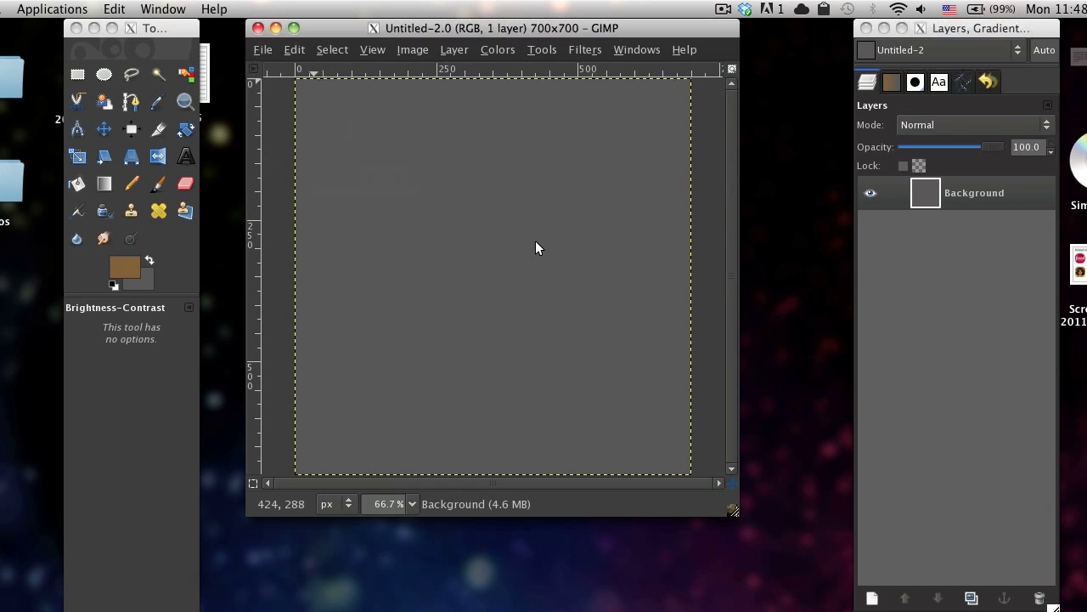
pyautogui.moveTo(733, 515); pyautogui.dragTo(778, 554)
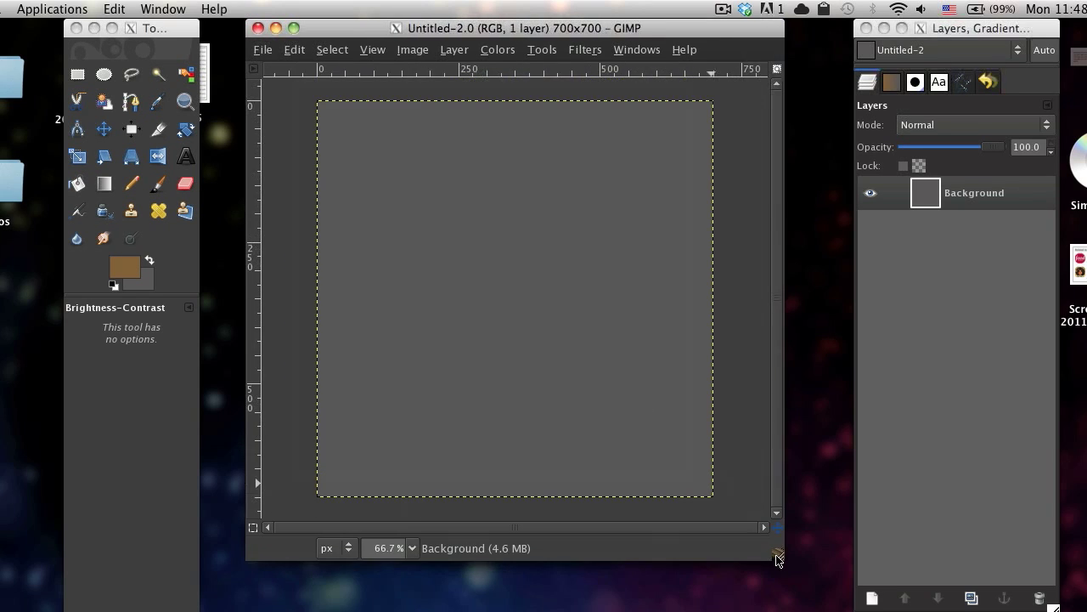
pyautogui.click(585, 50)
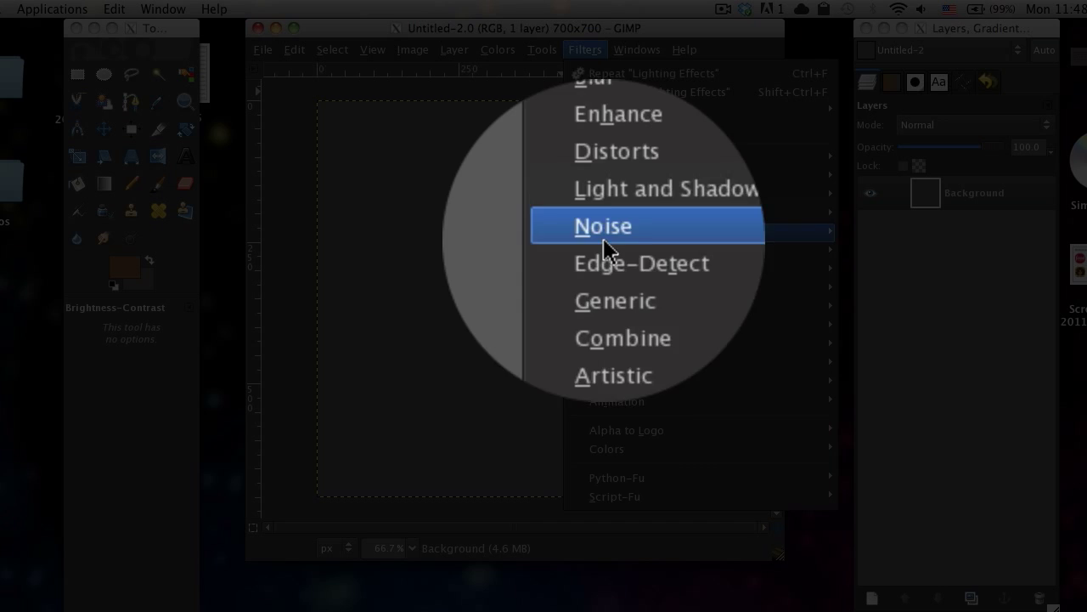
pyautogui.moveTo(604, 364)
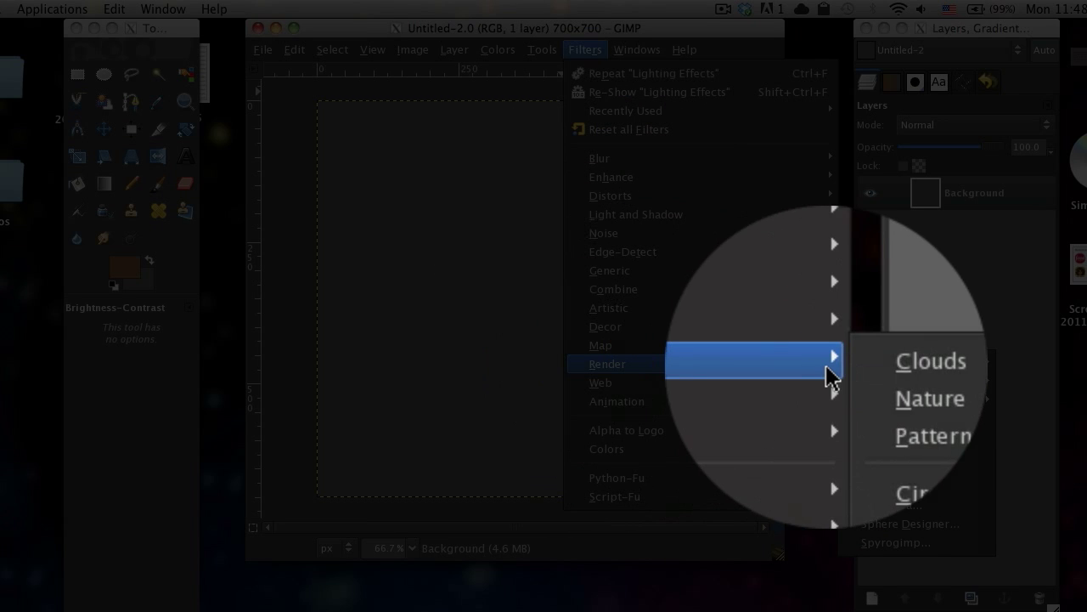
pyautogui.moveTo(879, 367)
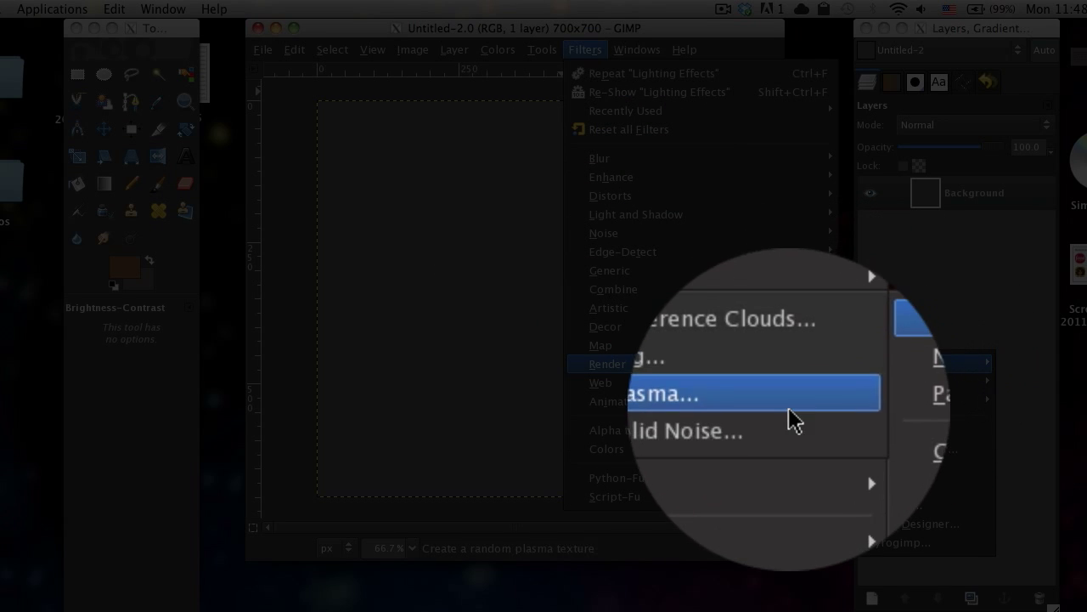
pyautogui.click(790, 425)
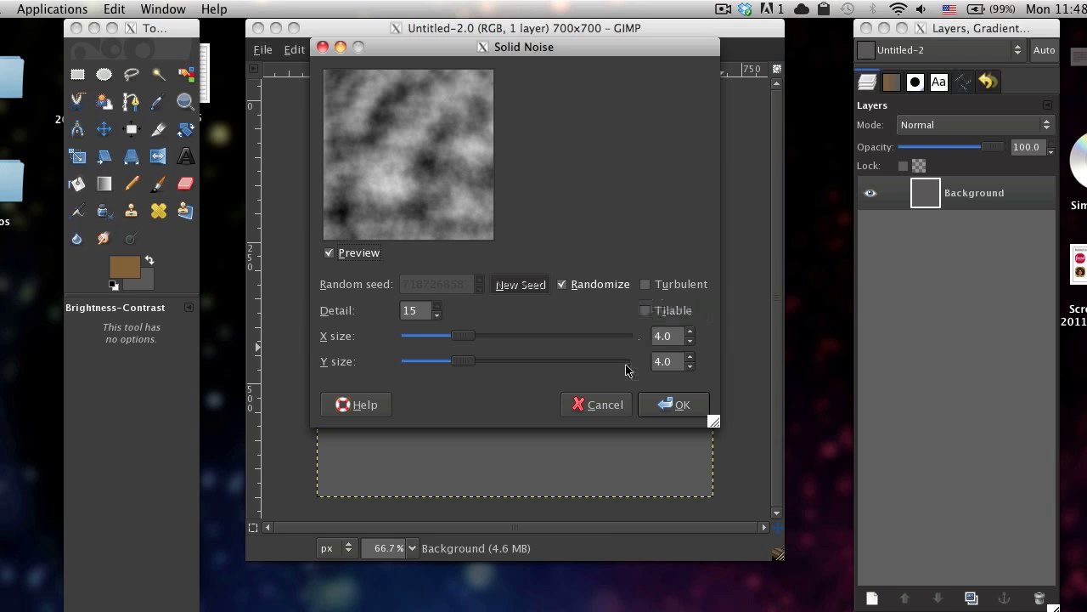
pyautogui.click(651, 397)
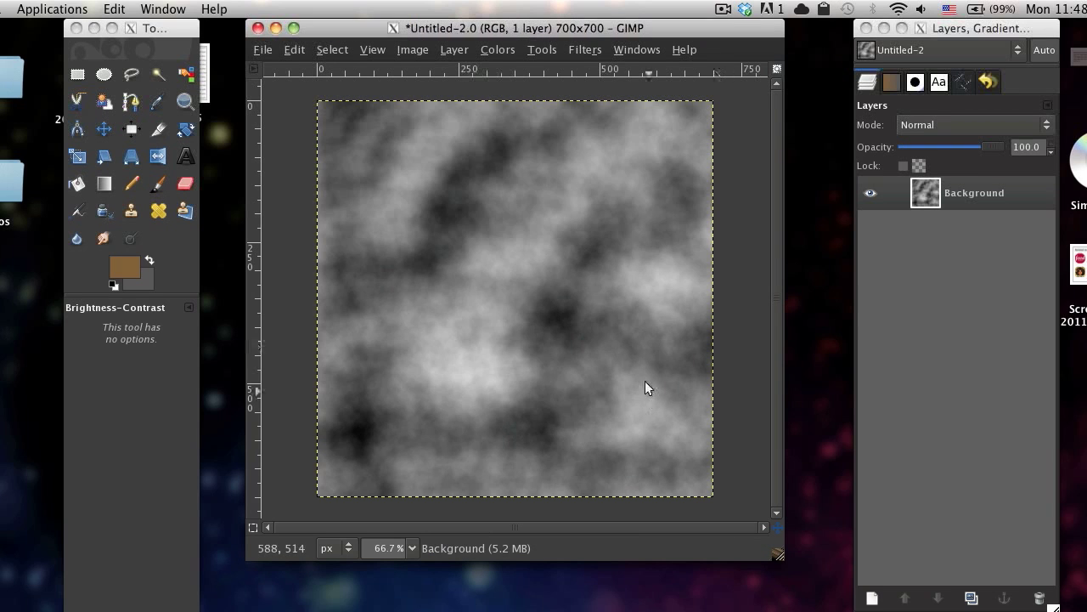
# Step: Set the foreground colour to brown 826336 and the background colour to dark grey 585858
pyautogui.click(125, 267)
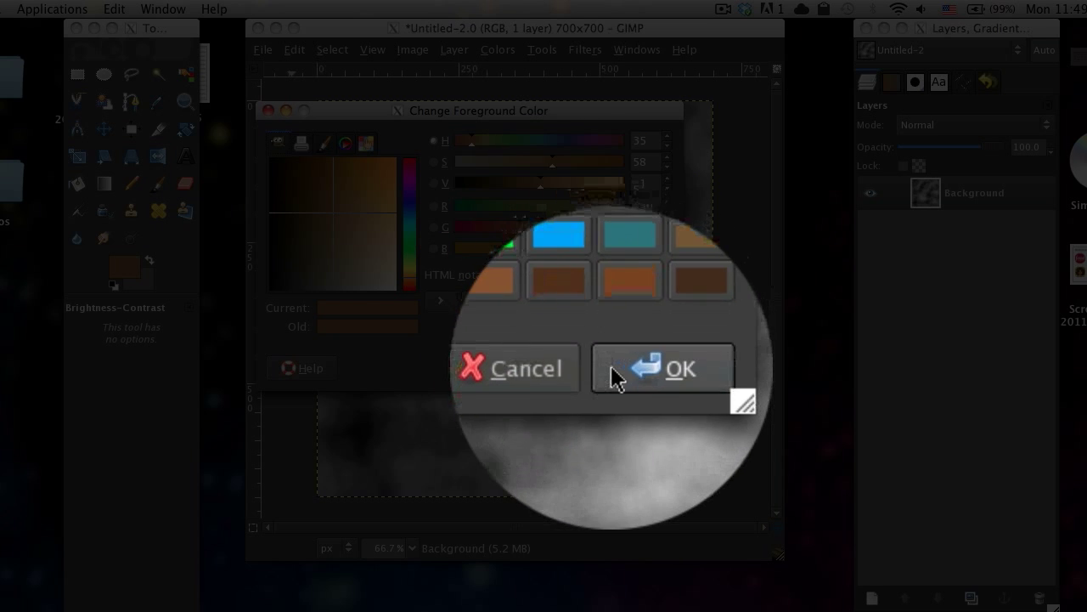
pyautogui.click(647, 368)
pyautogui.click(136, 280)
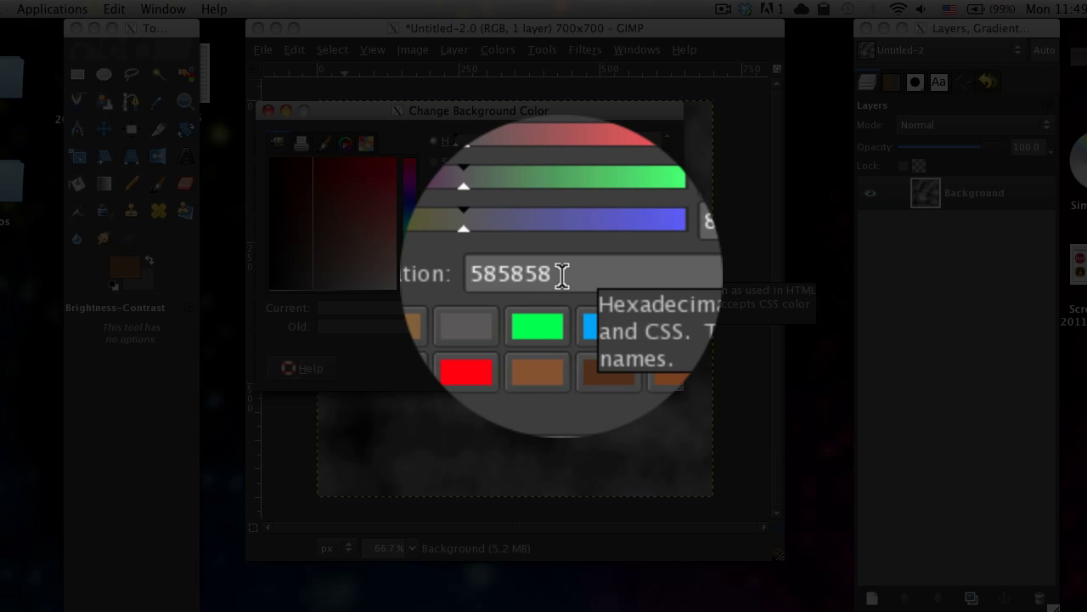
pyautogui.click(646, 370)
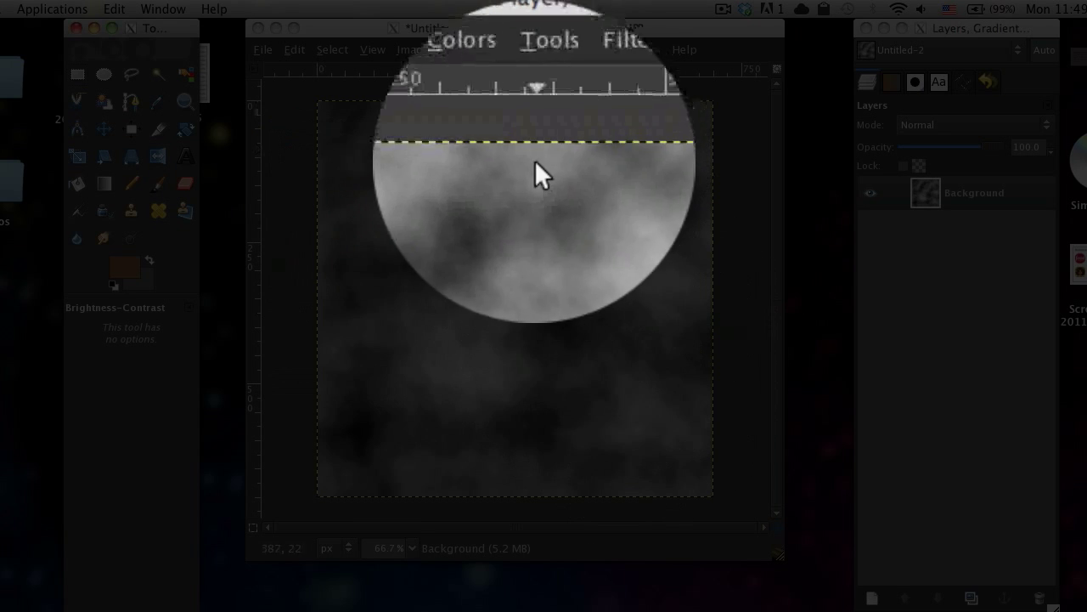
pyautogui.click(504, 102)
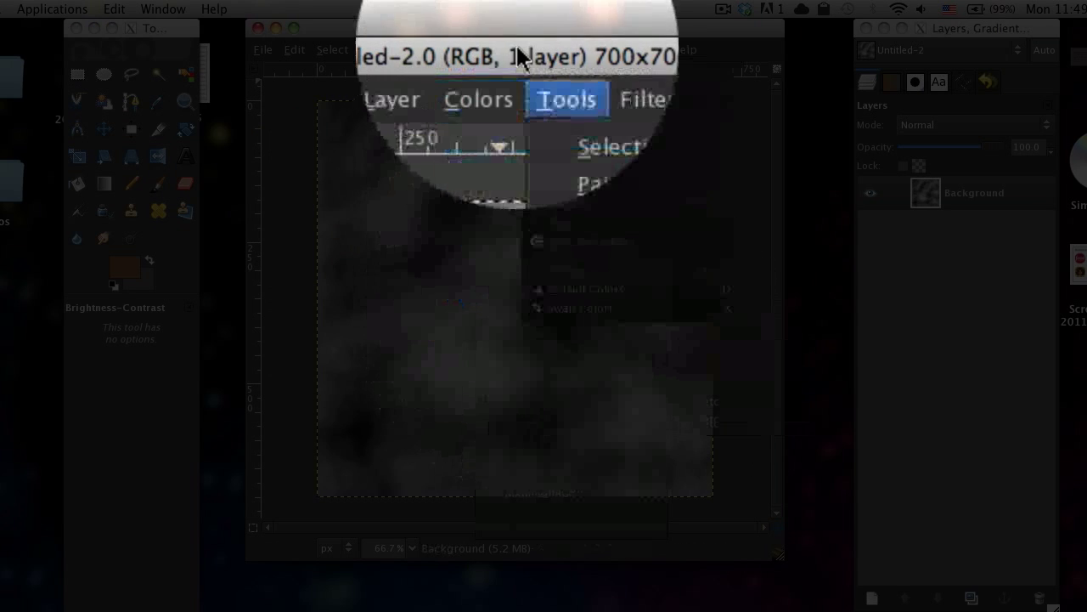
# Step: Apply a Gradient Map to tint the clouds brown and grey, then add a transparent layer
pyautogui.moveTo(549, 372)
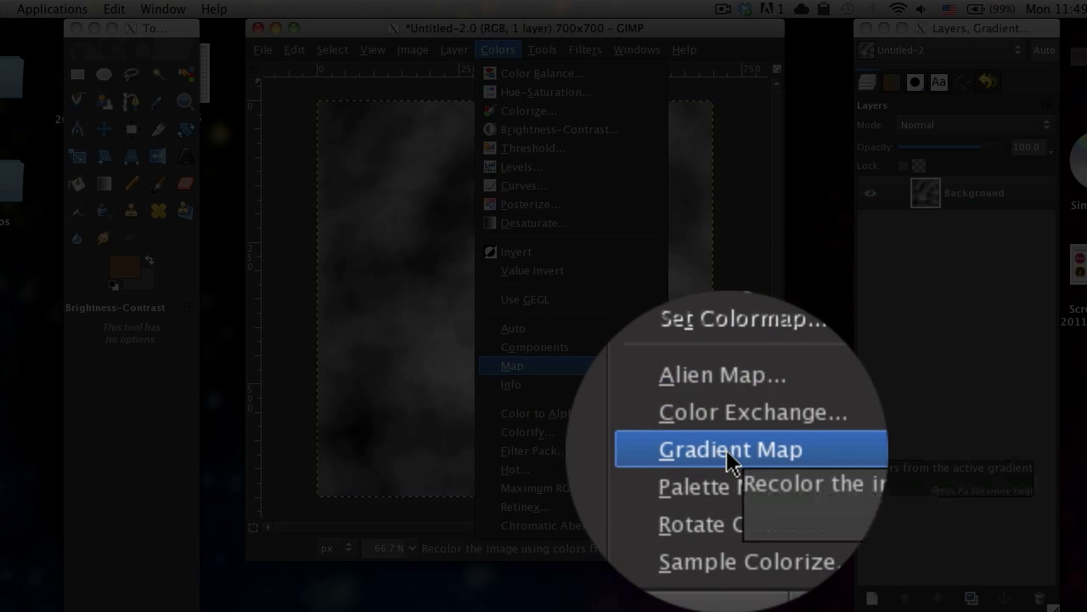
pyautogui.click(726, 449)
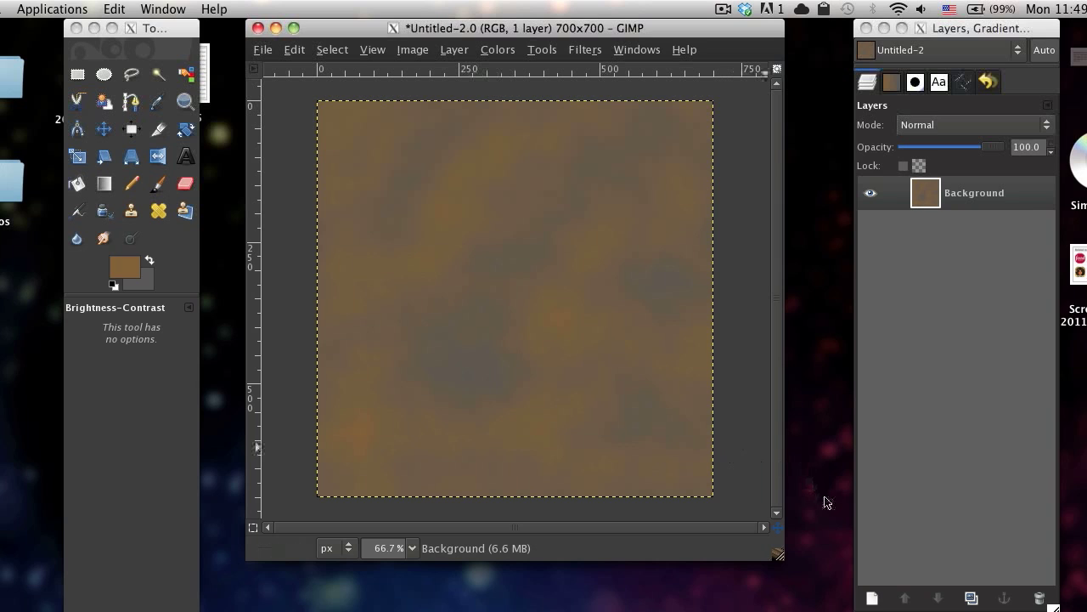
pyautogui.click(872, 602)
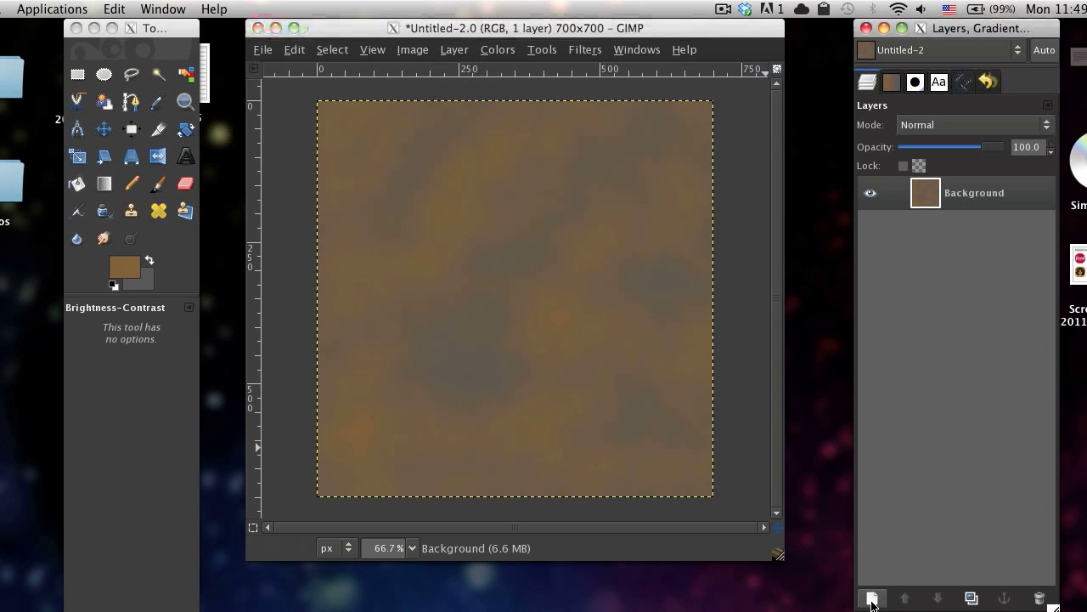
# Step: Create the new layer and render Solid Noise clouds onto it
pyautogui.click(1054, 300)
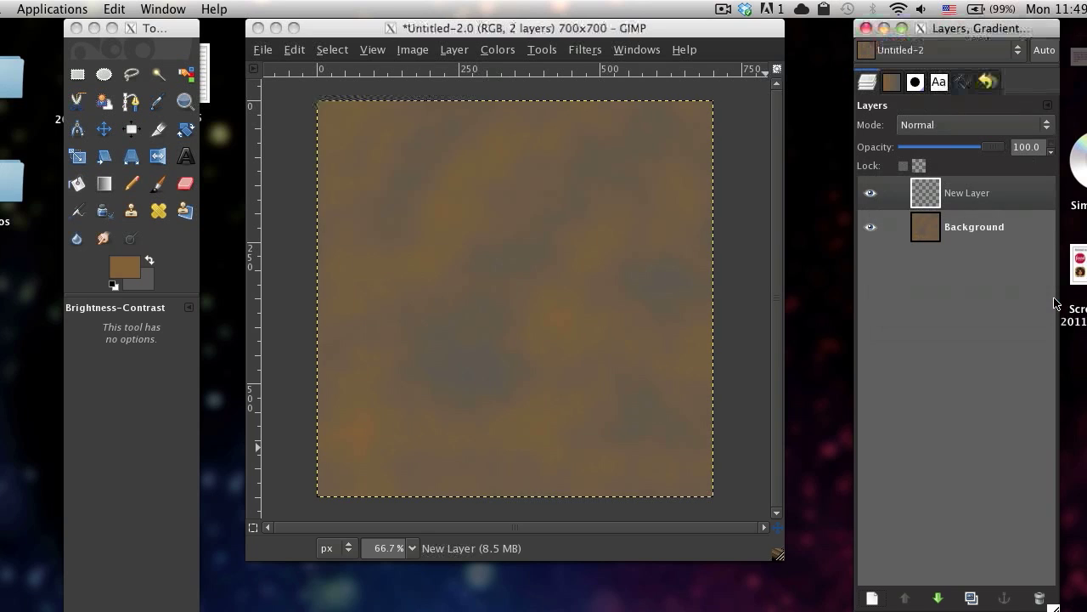
pyautogui.click(583, 51)
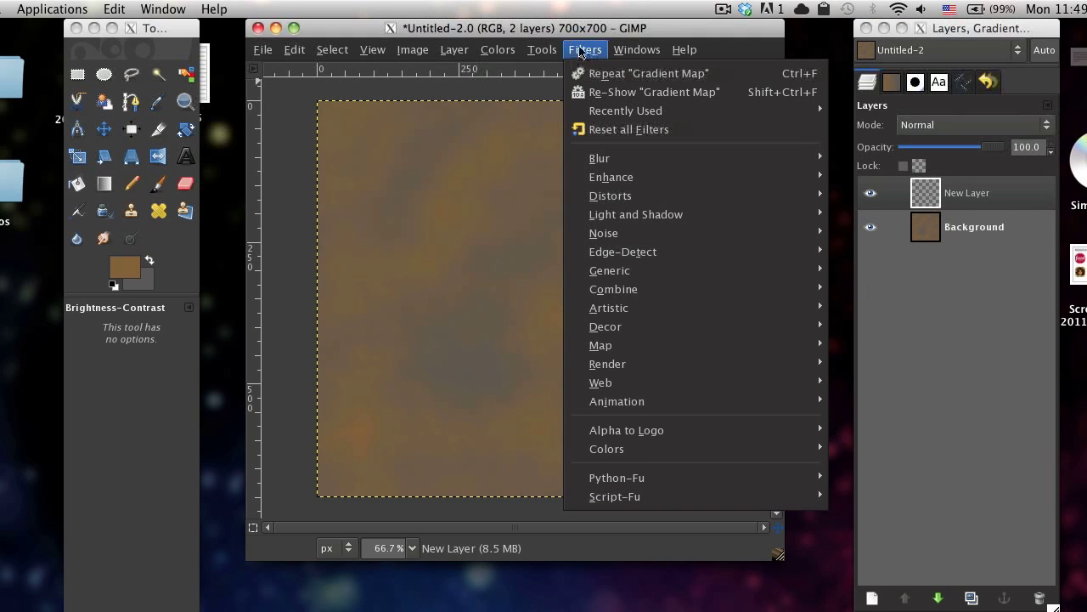
pyautogui.moveTo(605, 365)
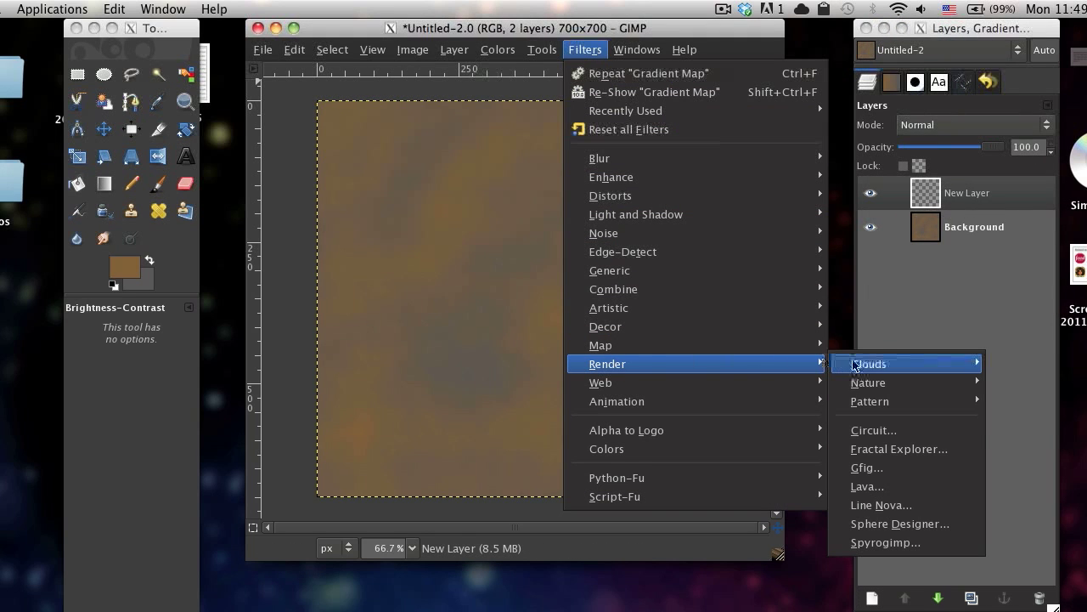
pyautogui.moveTo(862, 366)
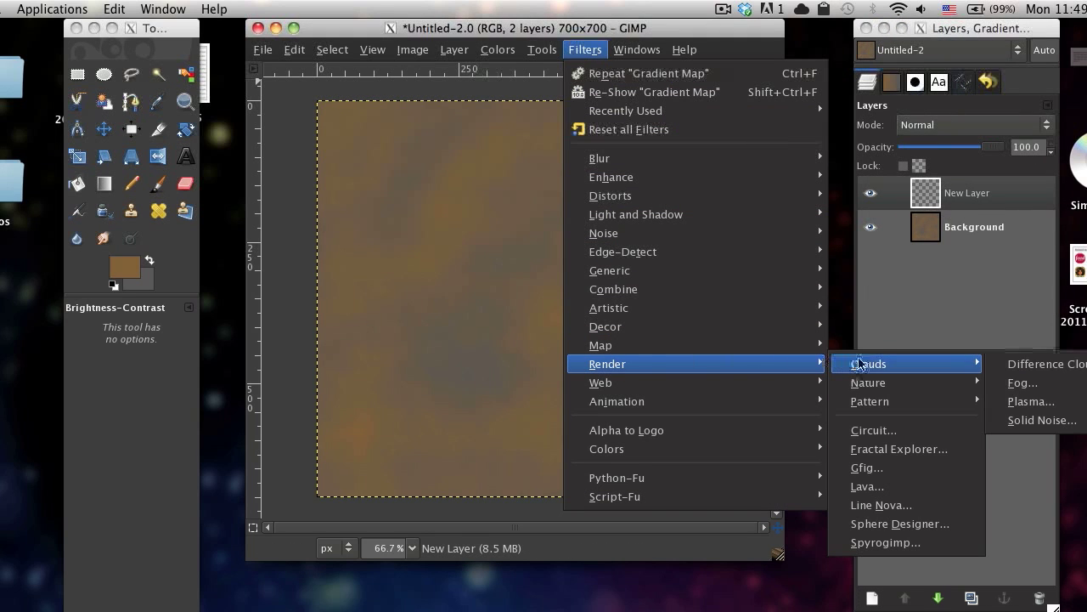
pyautogui.click(1028, 419)
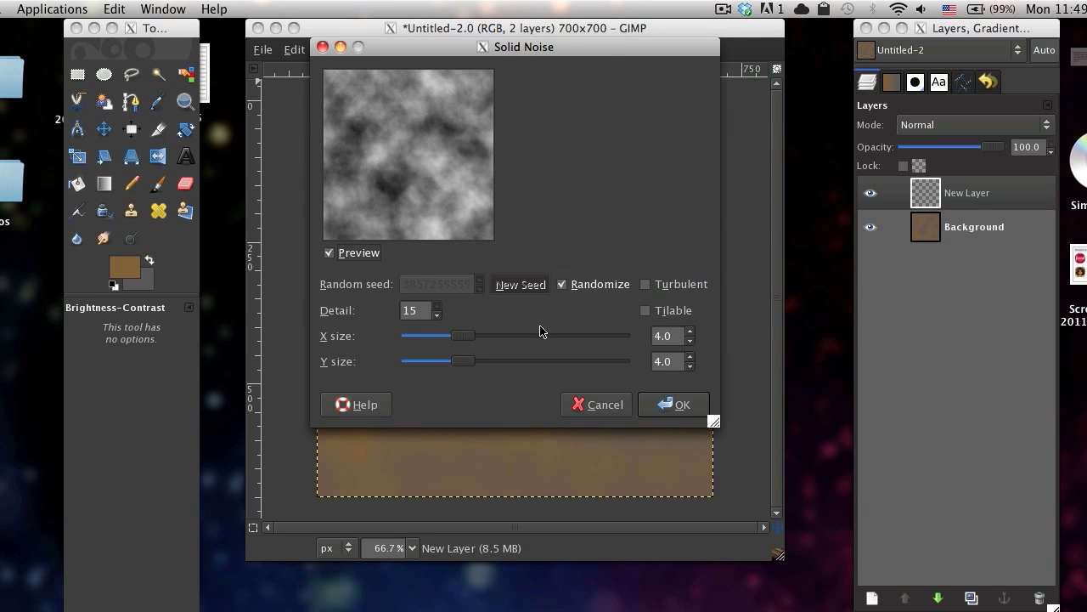
pyautogui.click(649, 400)
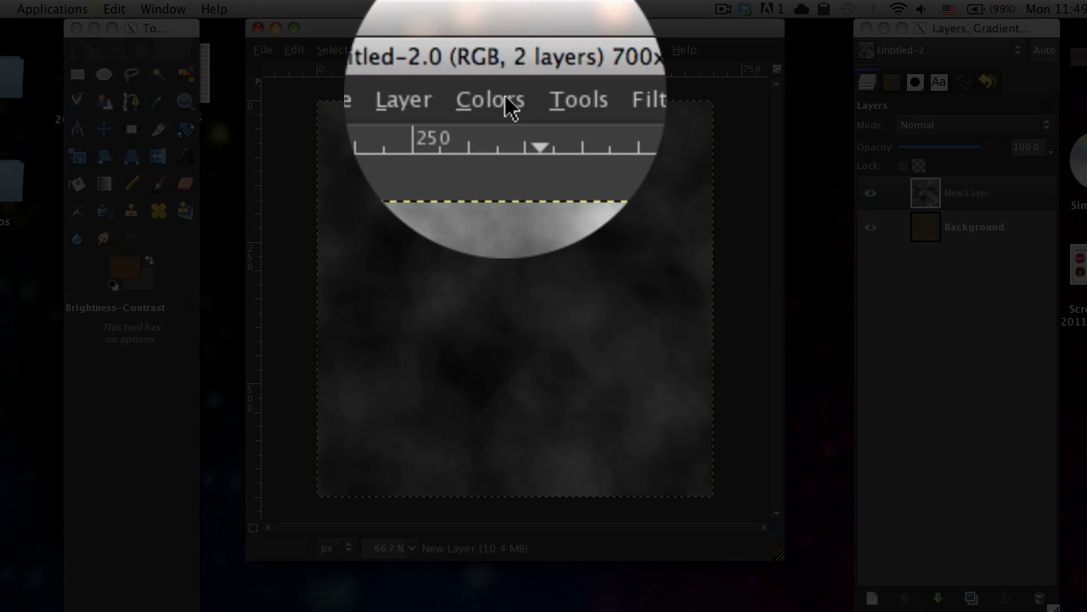
# Step: Raise the cloud layer's contrast to 45, then hide that layer
pyautogui.click(502, 50)
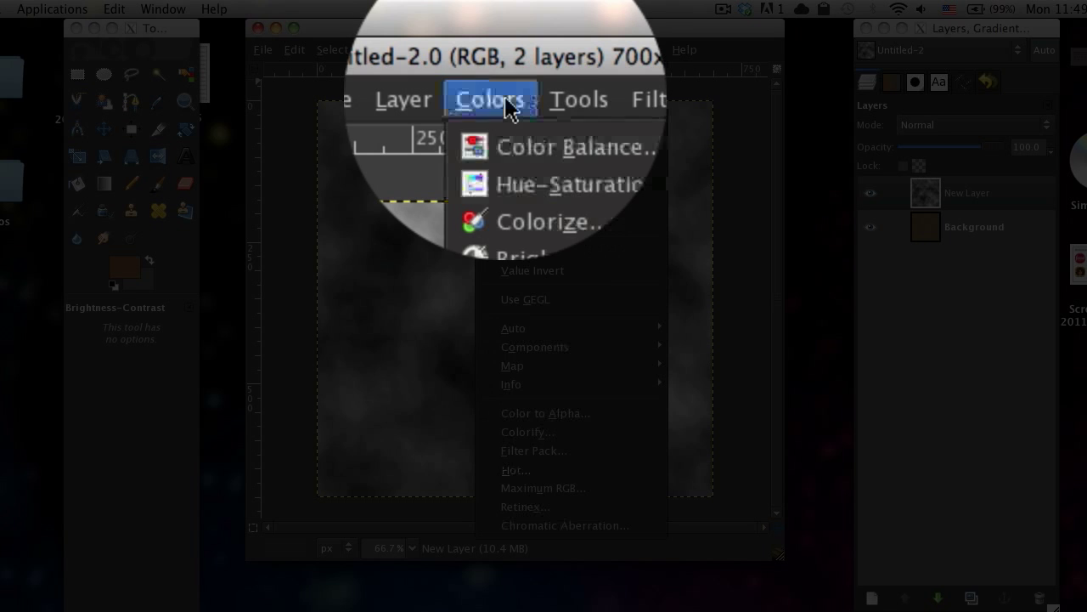
pyautogui.click(523, 128)
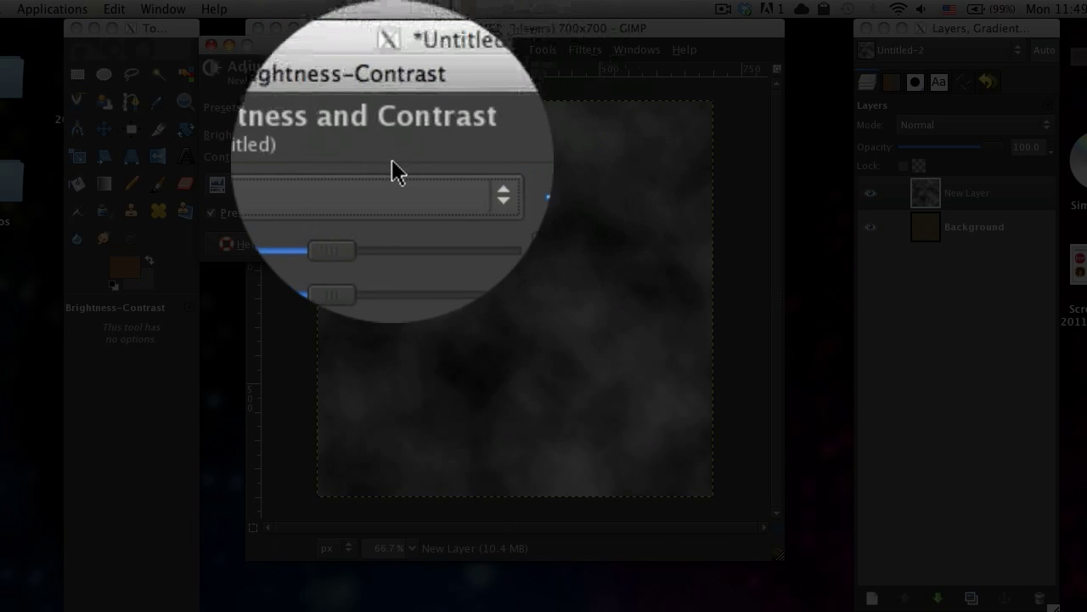
pyautogui.moveTo(361, 157); pyautogui.dragTo(392, 159)
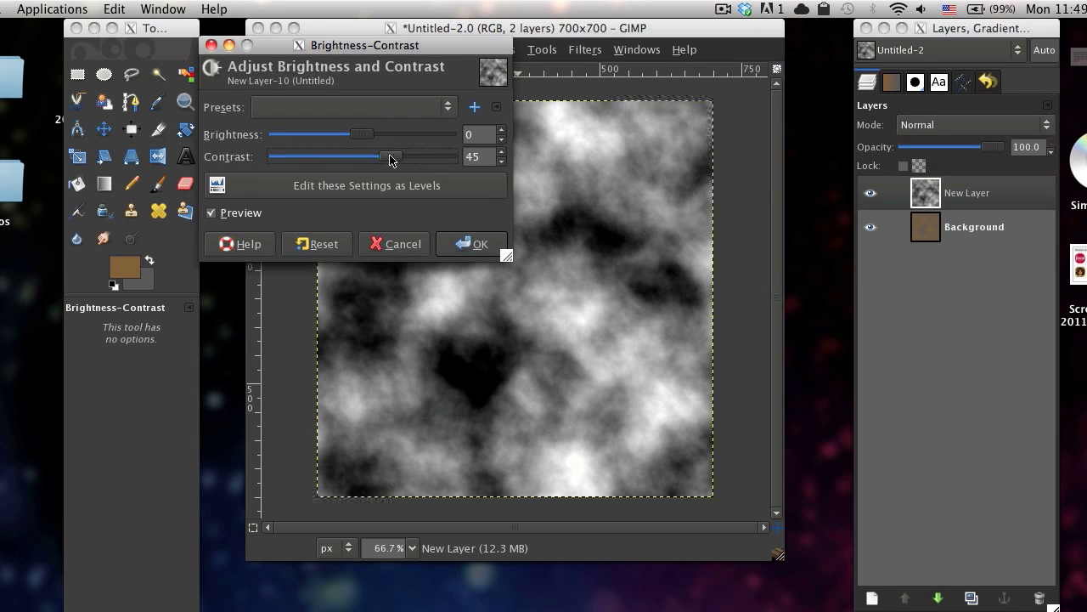
pyautogui.click(472, 243)
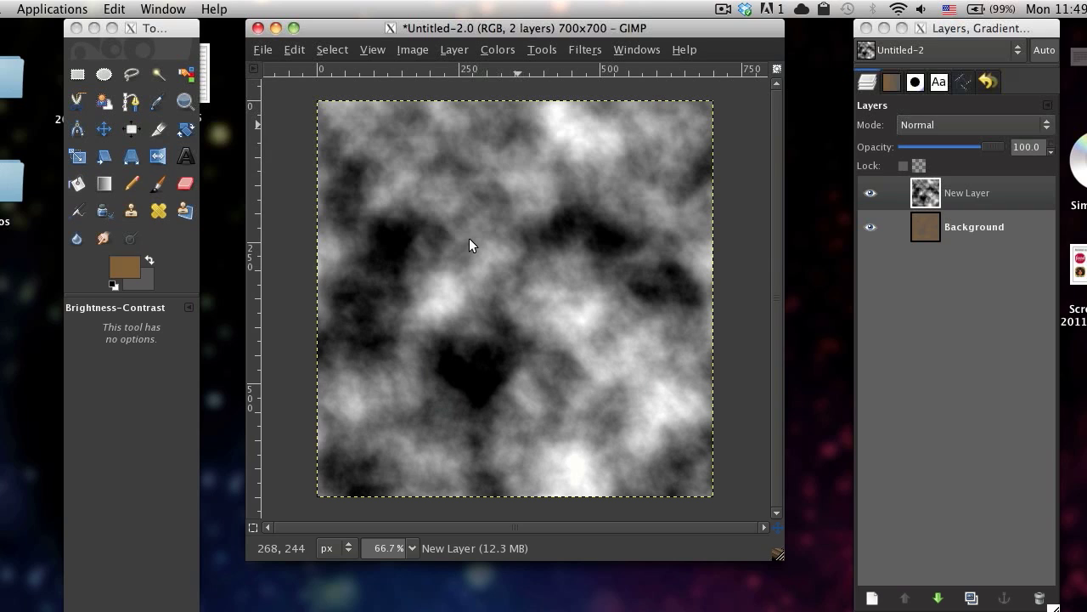
pyautogui.click(868, 194)
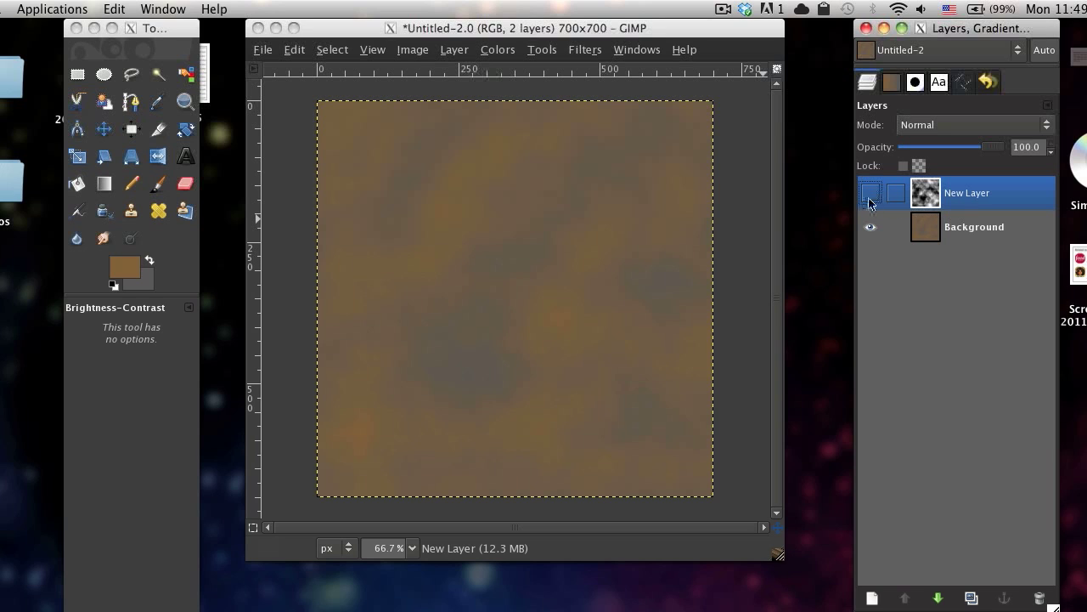
# Step: Select the Background layer and launch Light and Shadow > Lighting Effects on it
pyautogui.click(944, 233)
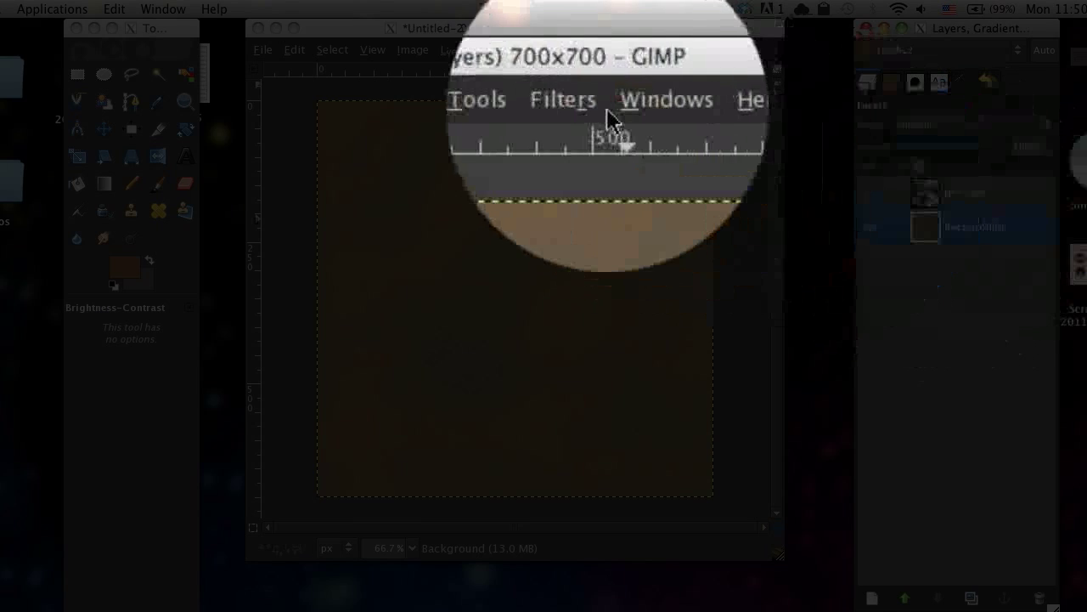
pyautogui.click(585, 50)
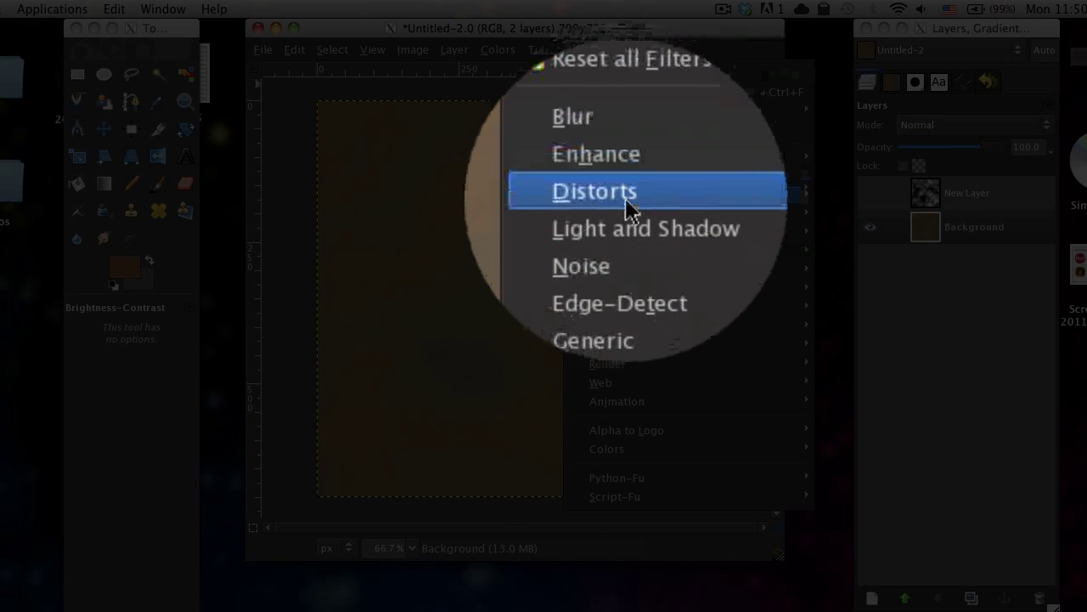
pyautogui.moveTo(633, 214)
pyautogui.click(838, 237)
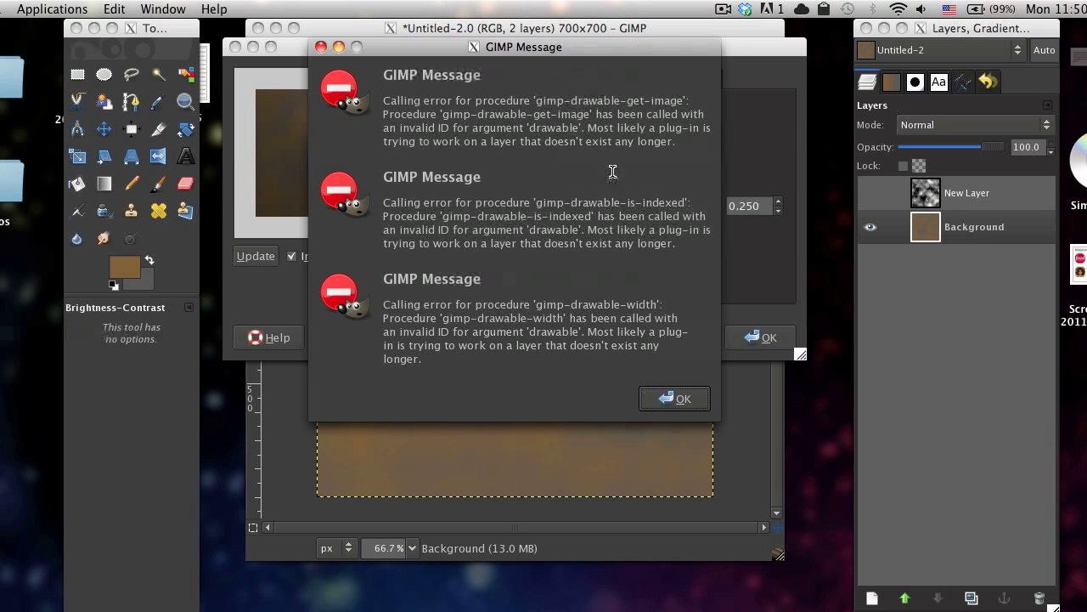
# Step: Dismiss the plug-in errors and enable bump mapping using New Layer-10 as the bump map
pyautogui.click(667, 398)
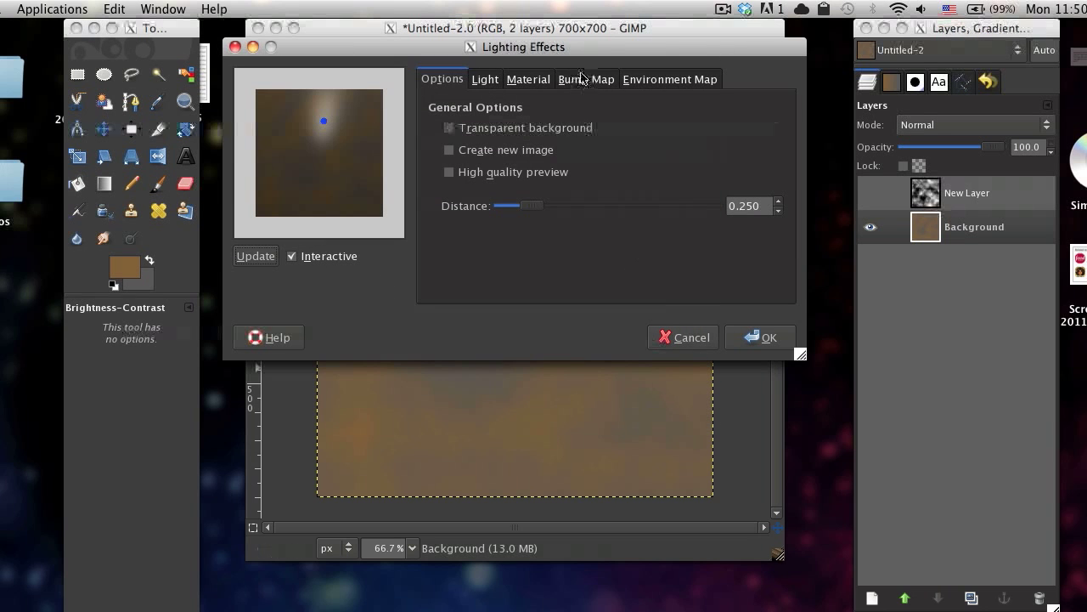
pyautogui.click(587, 79)
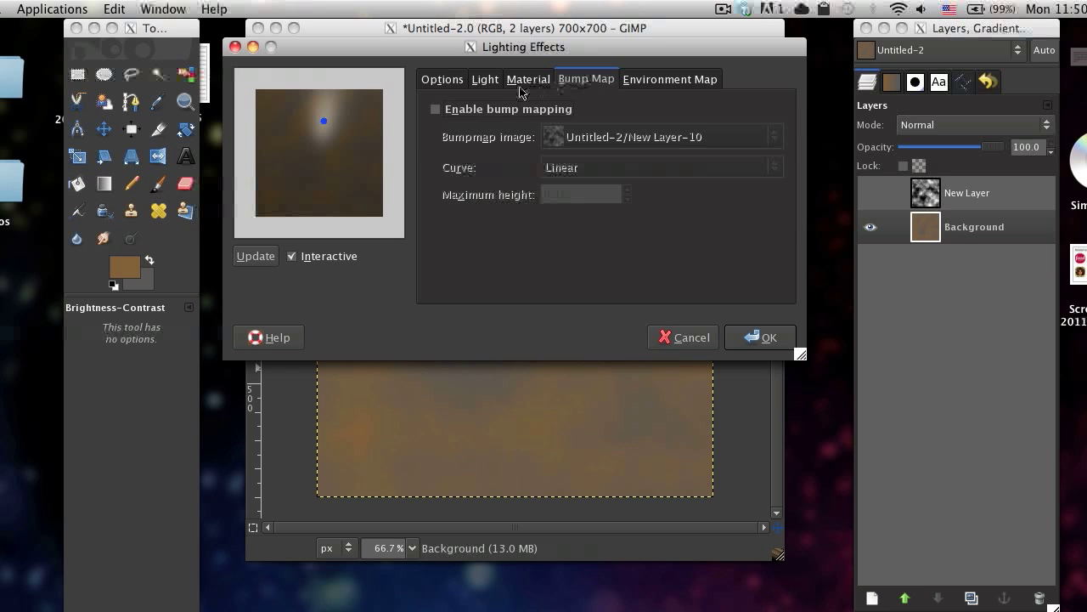
pyautogui.click(485, 108)
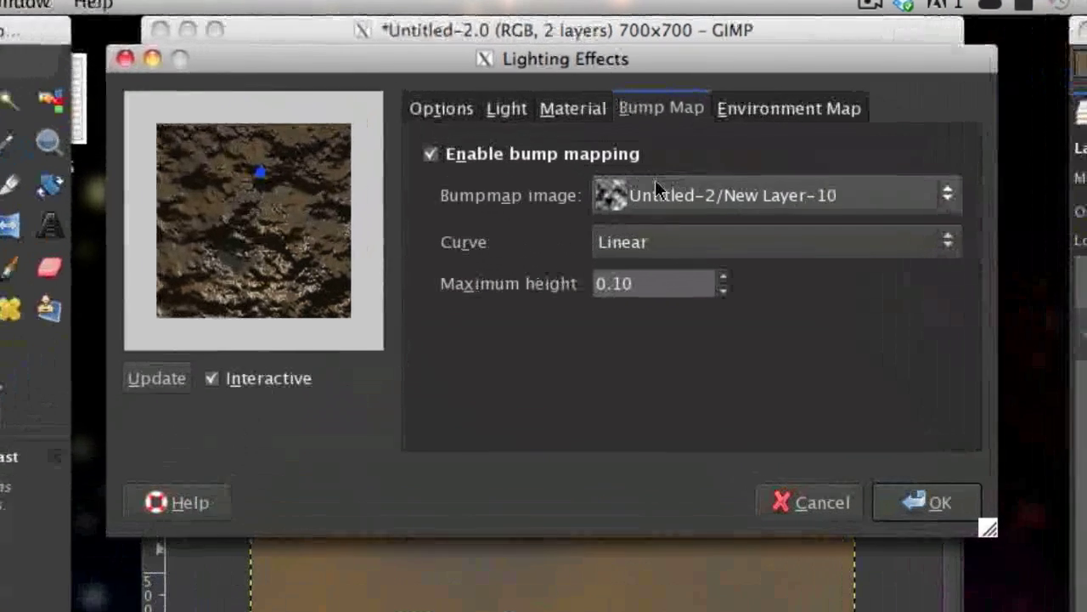
pyautogui.click(655, 182)
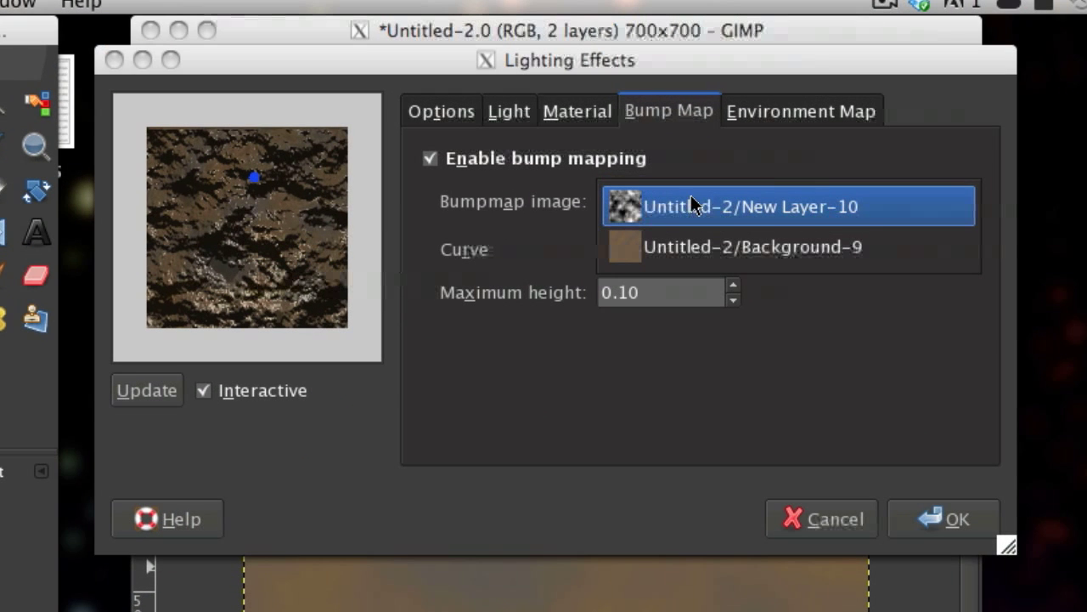
pyautogui.click(693, 206)
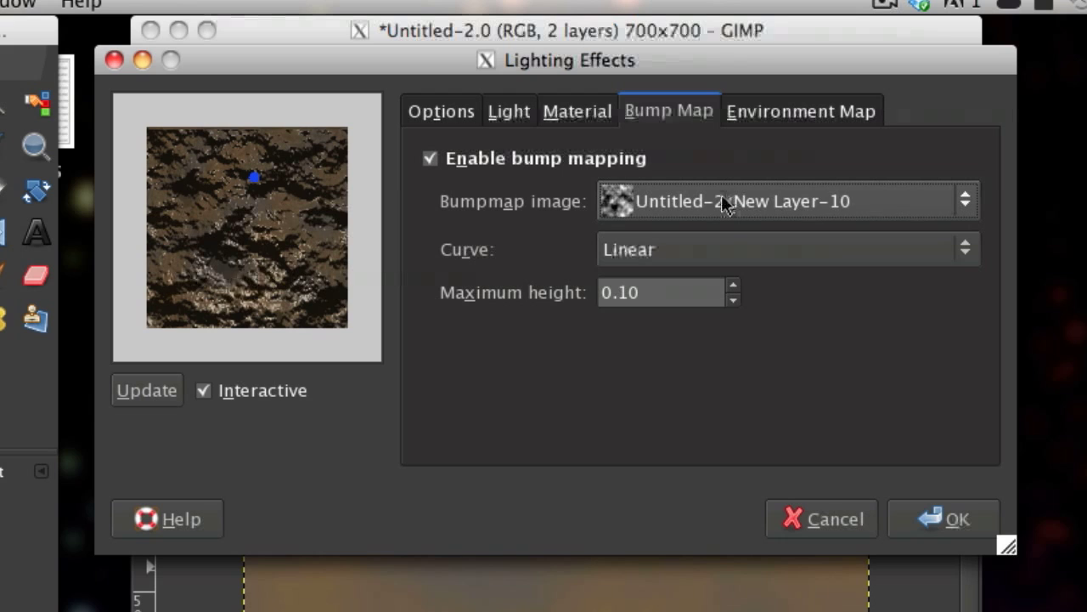
# Step: Nudge the light slightly left and lower the material's Shiny value from 0.25 to 0.20
pyautogui.click(605, 127)
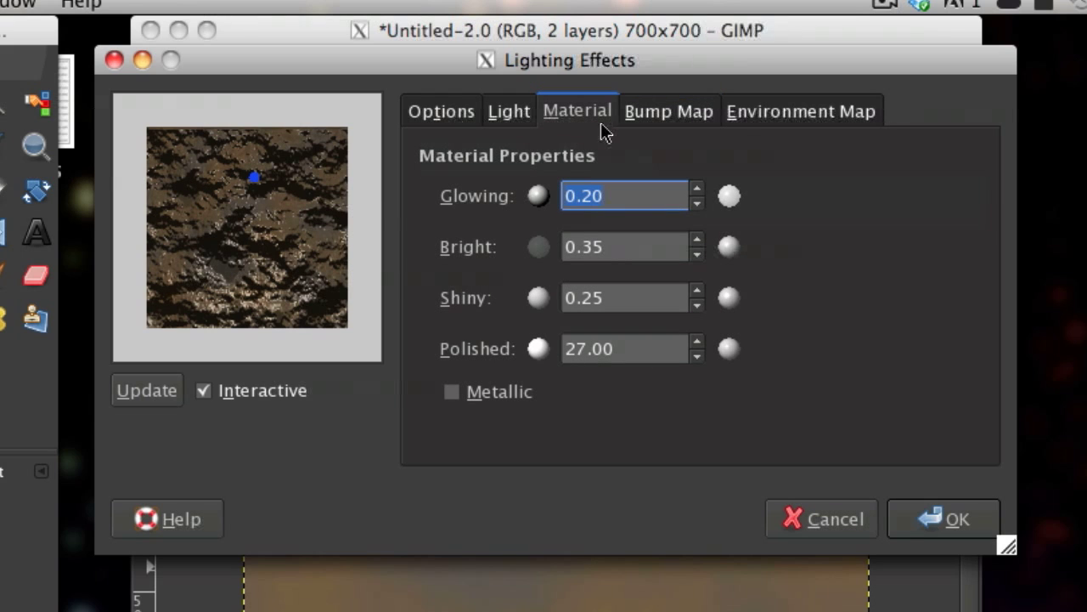
pyautogui.moveTo(254, 177); pyautogui.dragTo(242, 183)
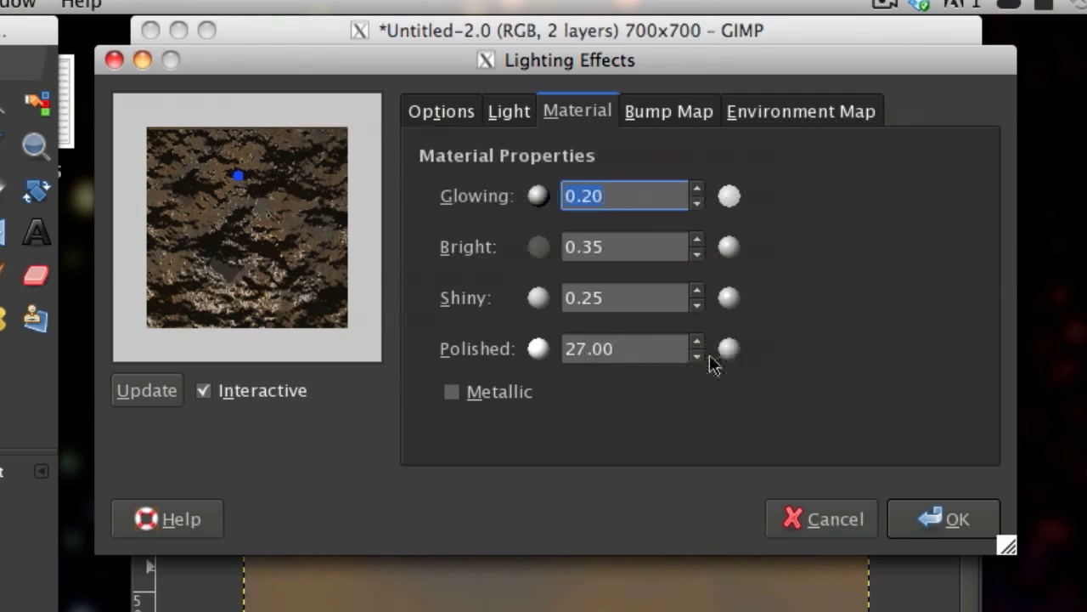
pyautogui.click(700, 308)
pyautogui.click(700, 307)
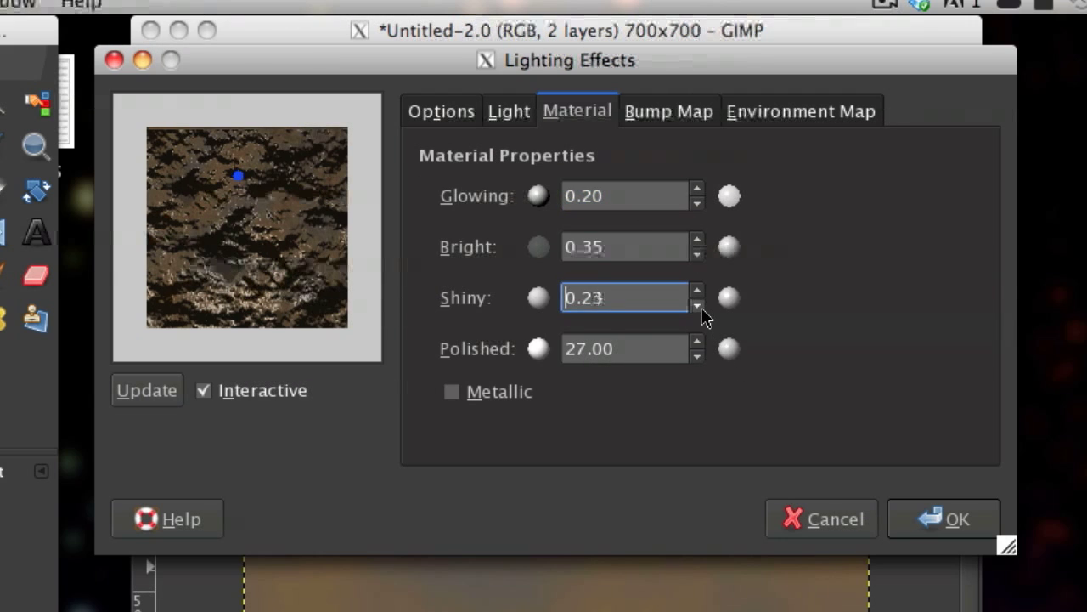
pyautogui.click(698, 306)
pyautogui.click(700, 308)
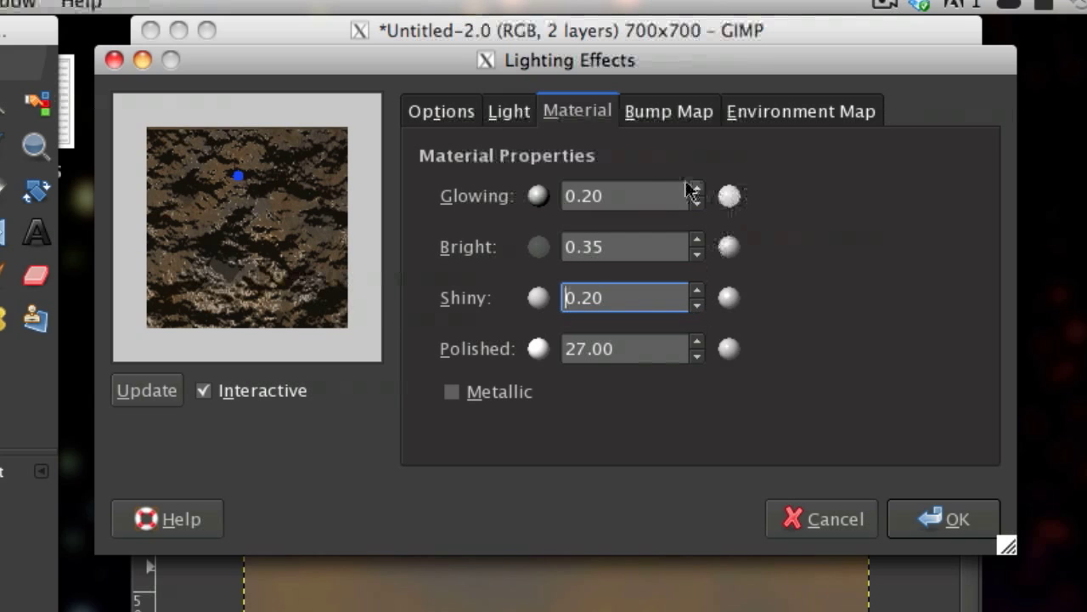
pyautogui.click(659, 184)
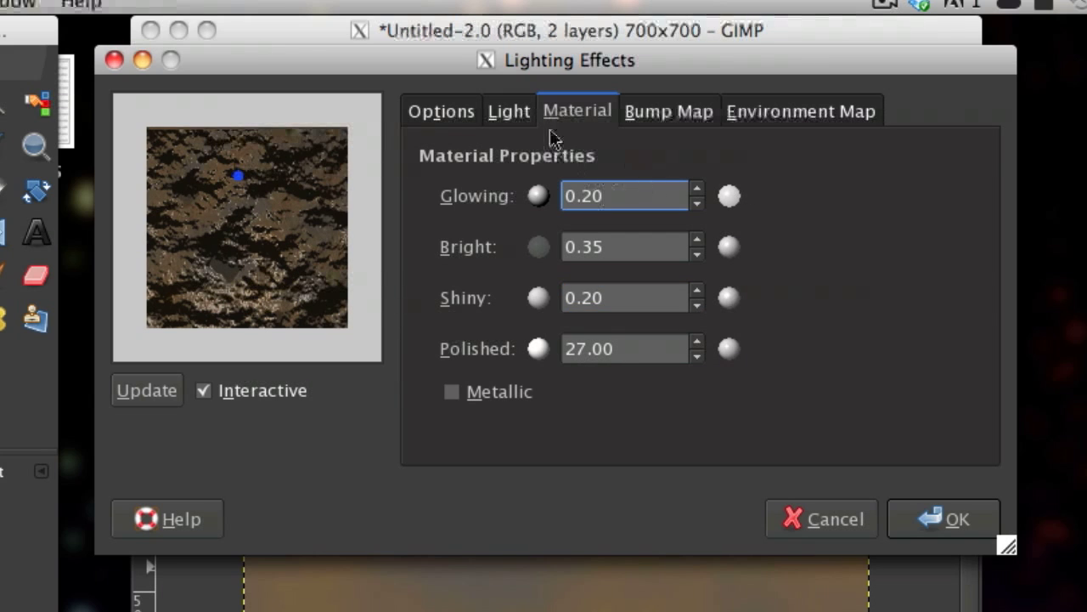
pyautogui.click(511, 113)
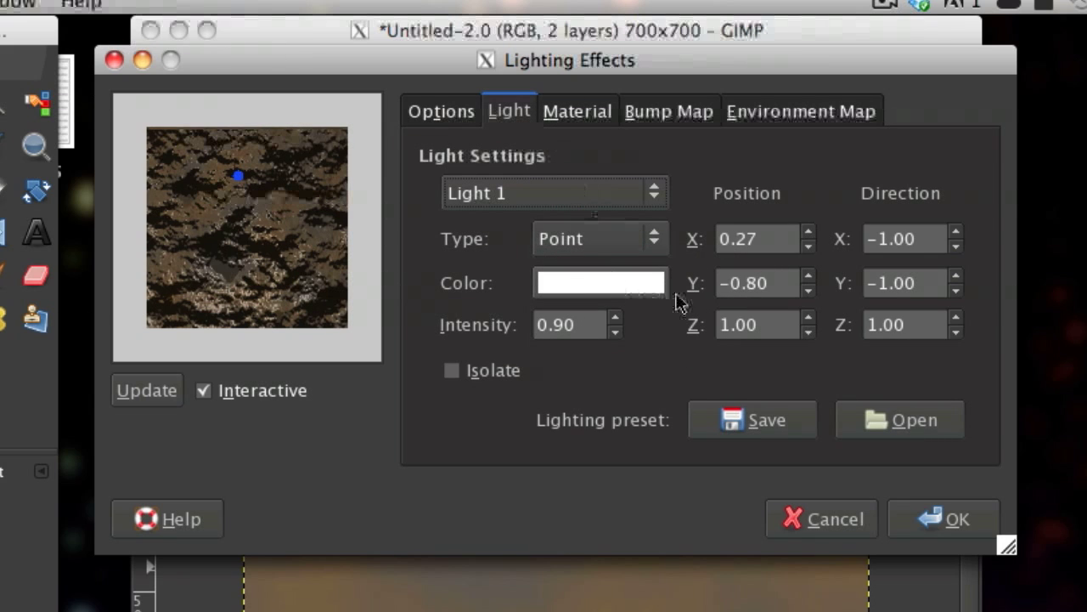
# Step: Check Light 3, switch back to Light 1, and apply Lighting Effects to Background
pyautogui.click(616, 203)
pyautogui.click(616, 203)
pyautogui.click(611, 197)
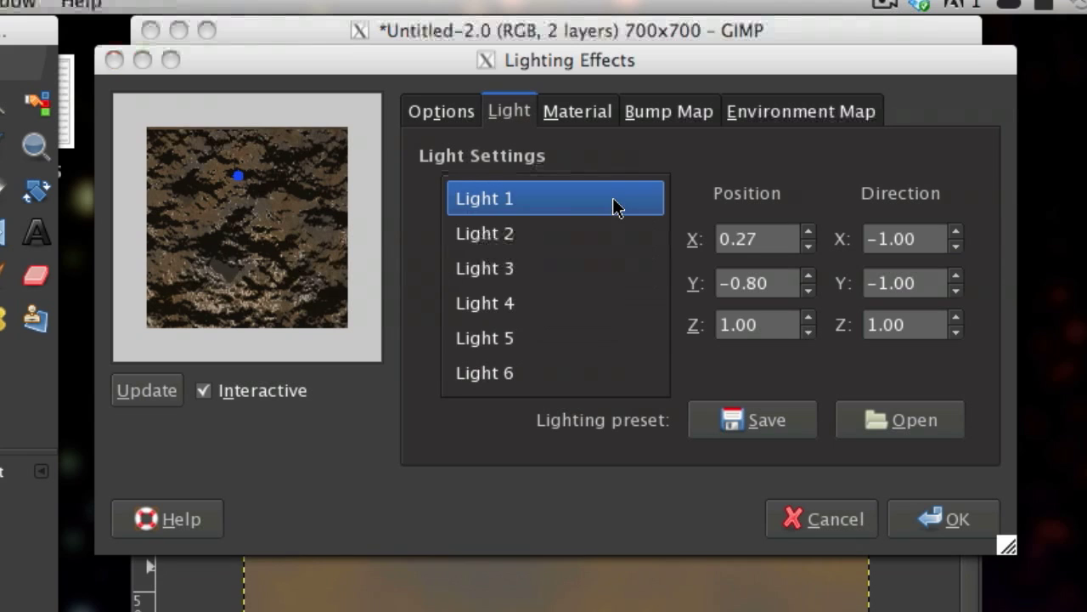
pyautogui.click(599, 268)
pyautogui.click(605, 198)
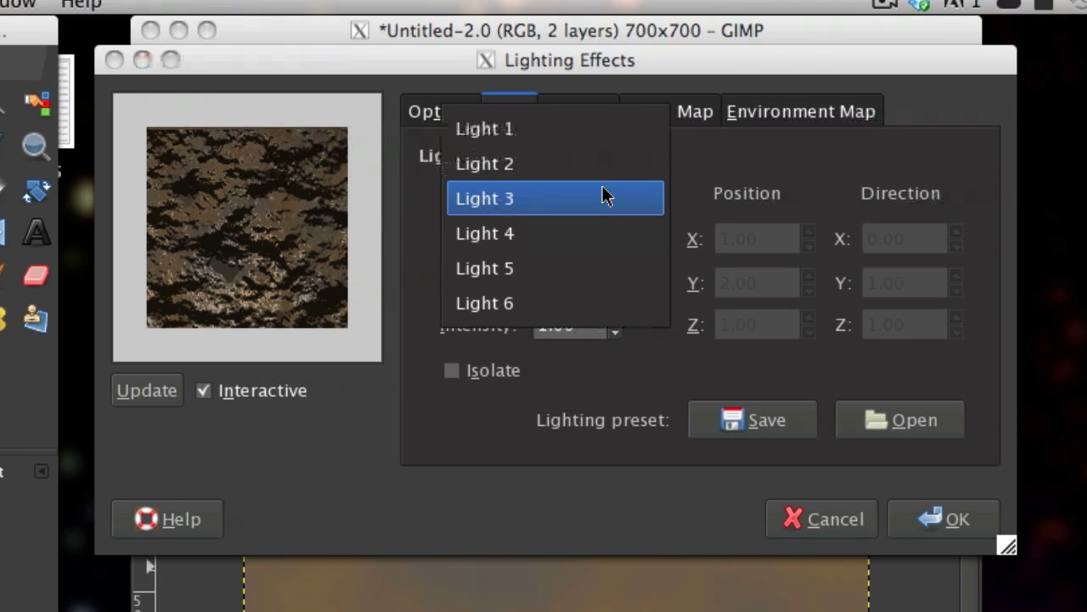
pyautogui.click(597, 150)
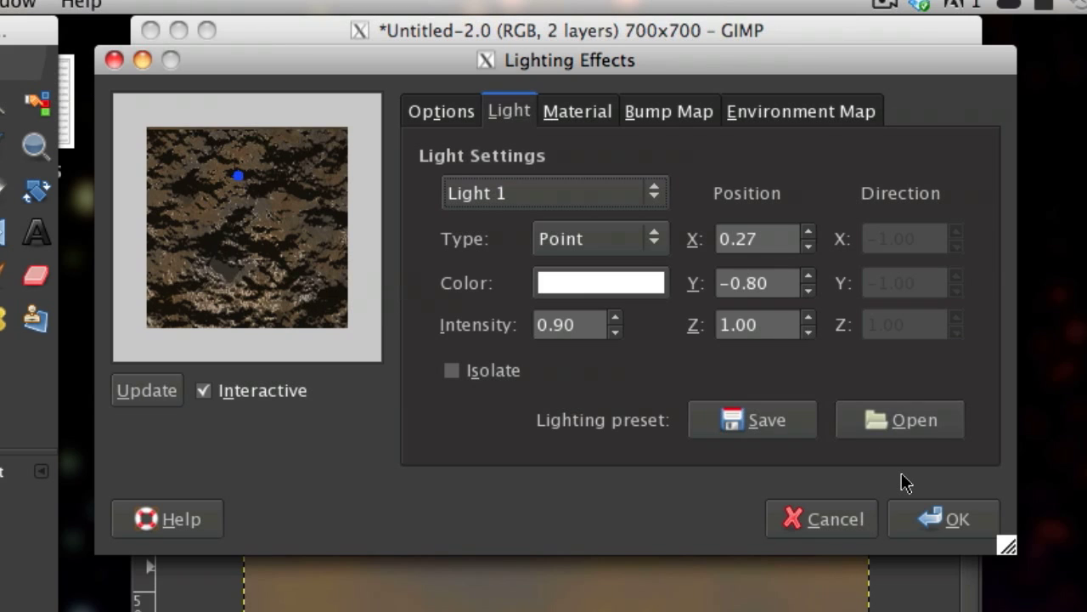
pyautogui.click(934, 516)
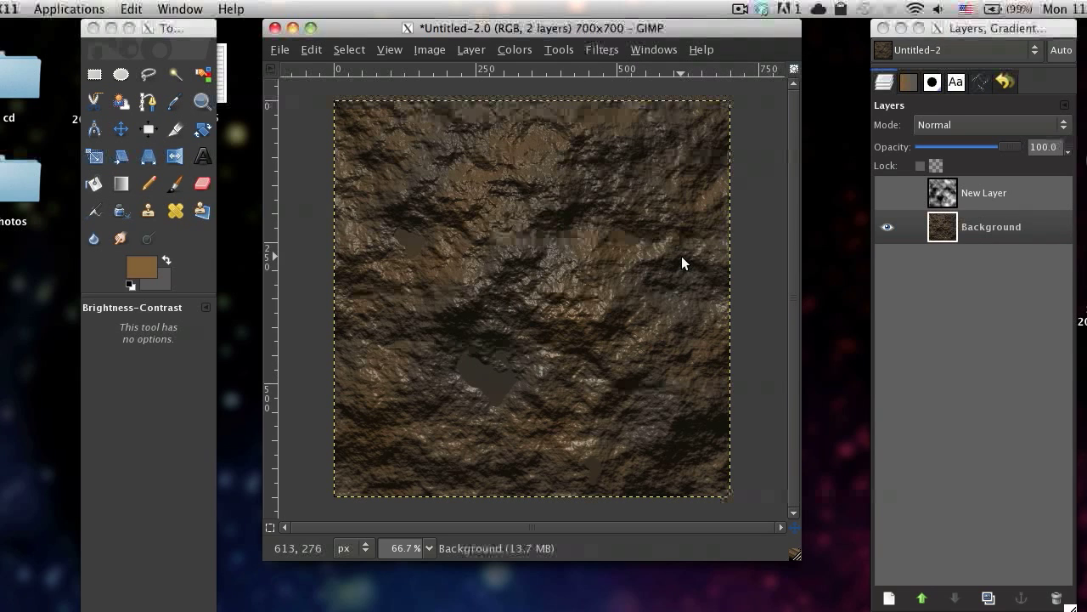
# Step: Undo the lighting effect and bring up Map > Bump Map with Layer-10 at depth 27
pyautogui.hotkey('ctrl', 'z')
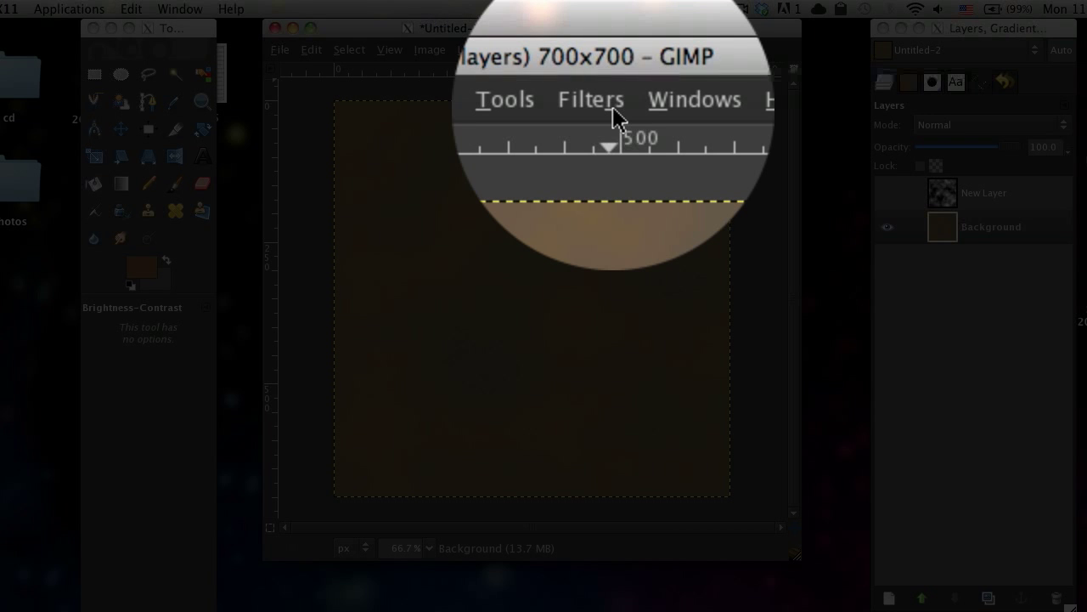
pyautogui.click(602, 49)
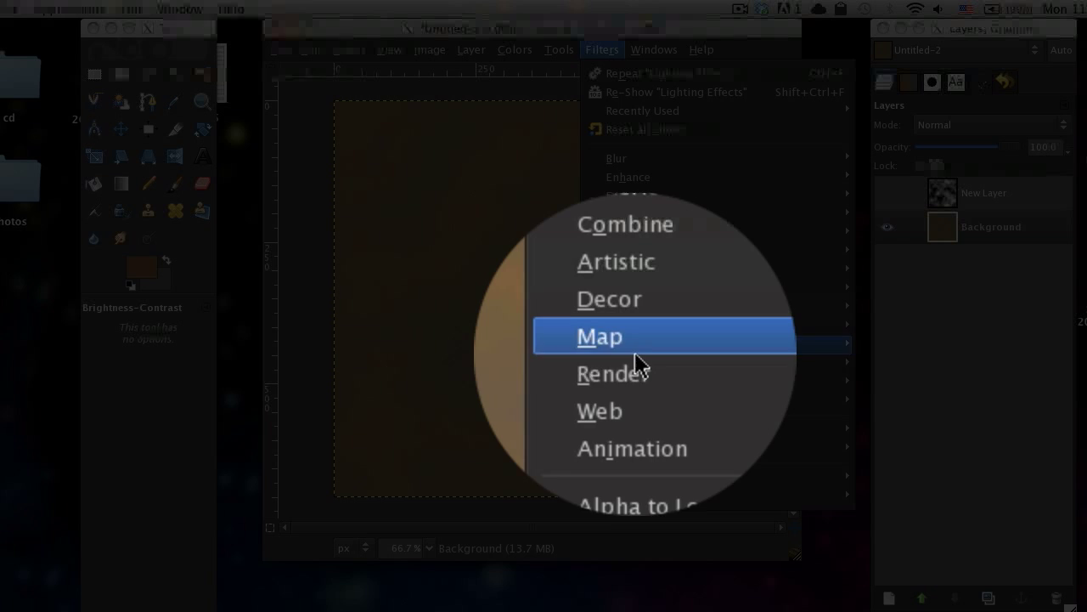
pyautogui.moveTo(618, 345)
pyautogui.click(901, 348)
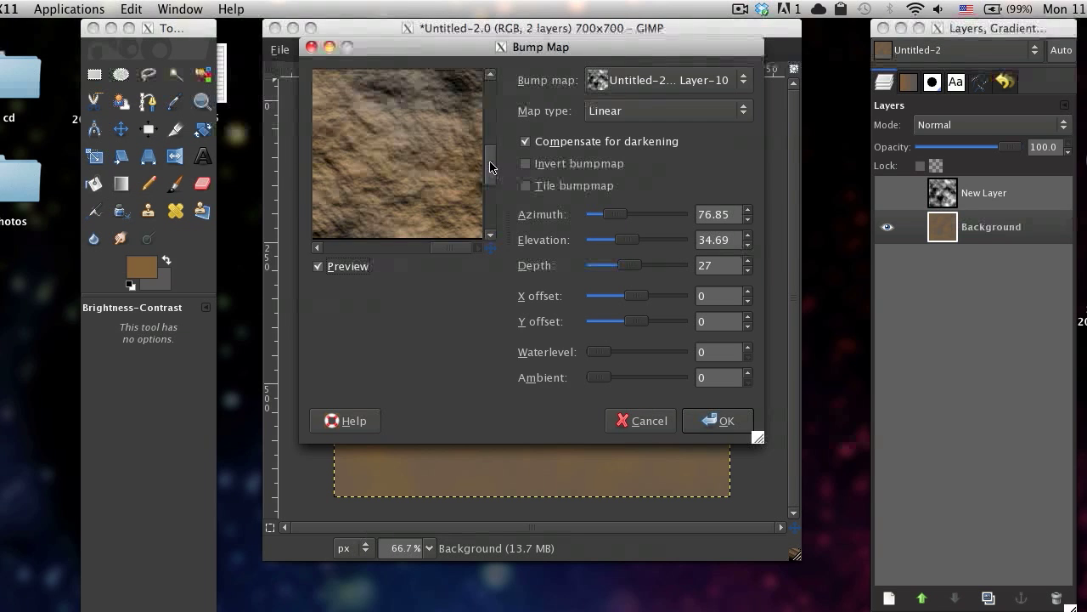
# Step: Apply Bump Map to Background using Layer-10 at Azimuth 76.85, Elevation 34.69, Depth 27
pyautogui.moveTo(491, 165); pyautogui.dragTo(492, 136)
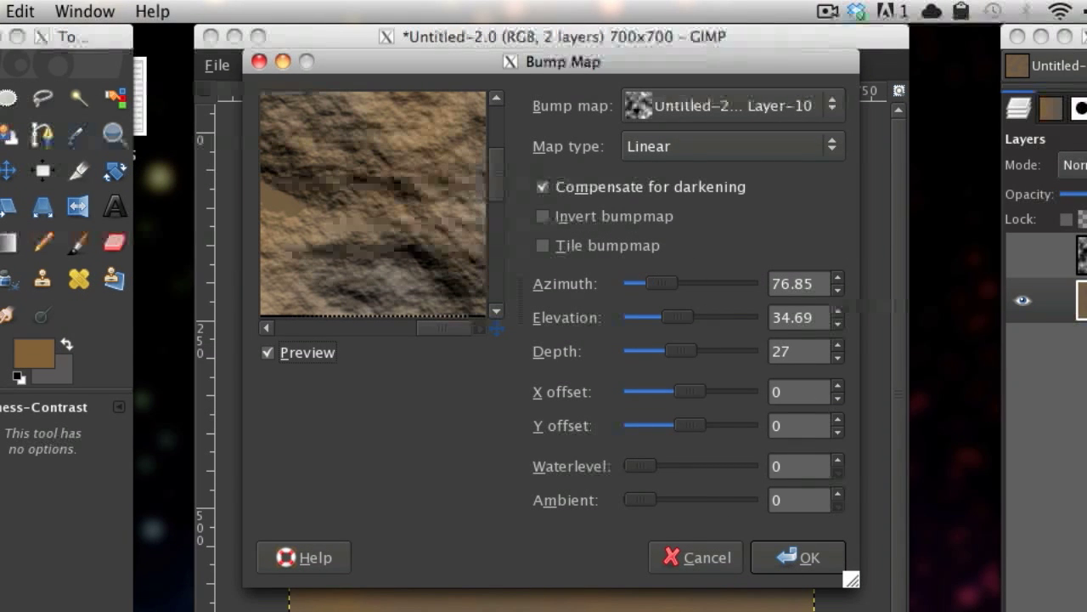
pyautogui.click(803, 560)
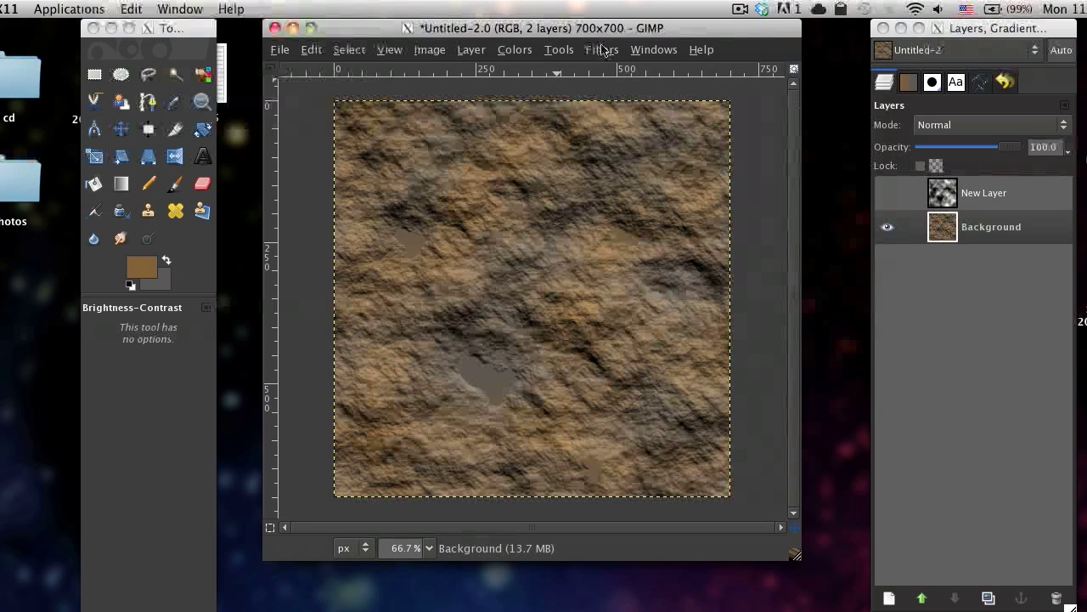
# Step: Apply Lighting Effects with its current settings to the bump-mapped Background
pyautogui.click(604, 51)
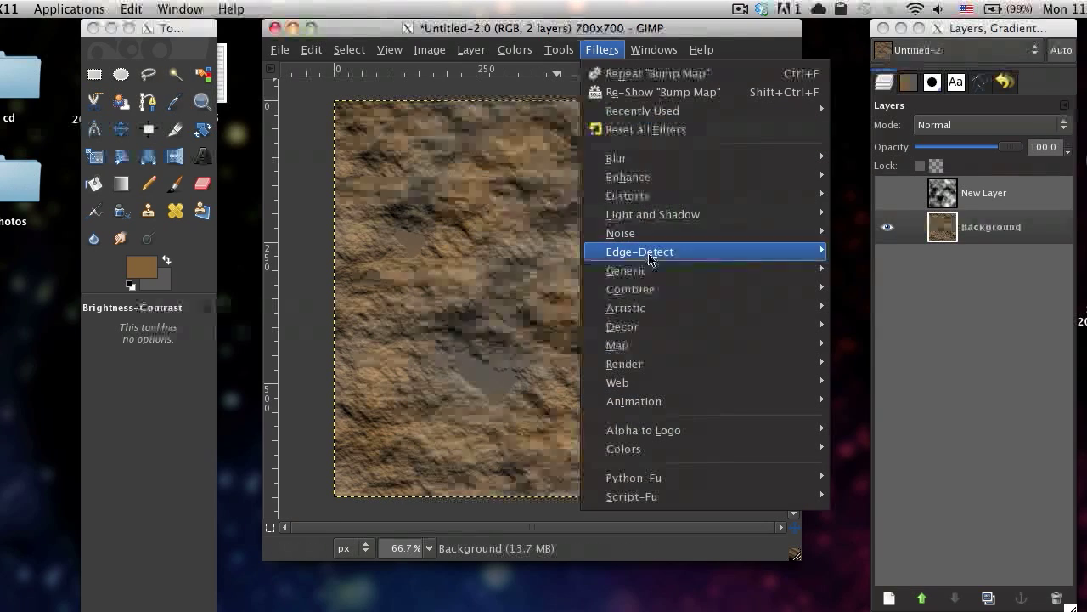
pyautogui.moveTo(687, 214)
pyautogui.click(897, 251)
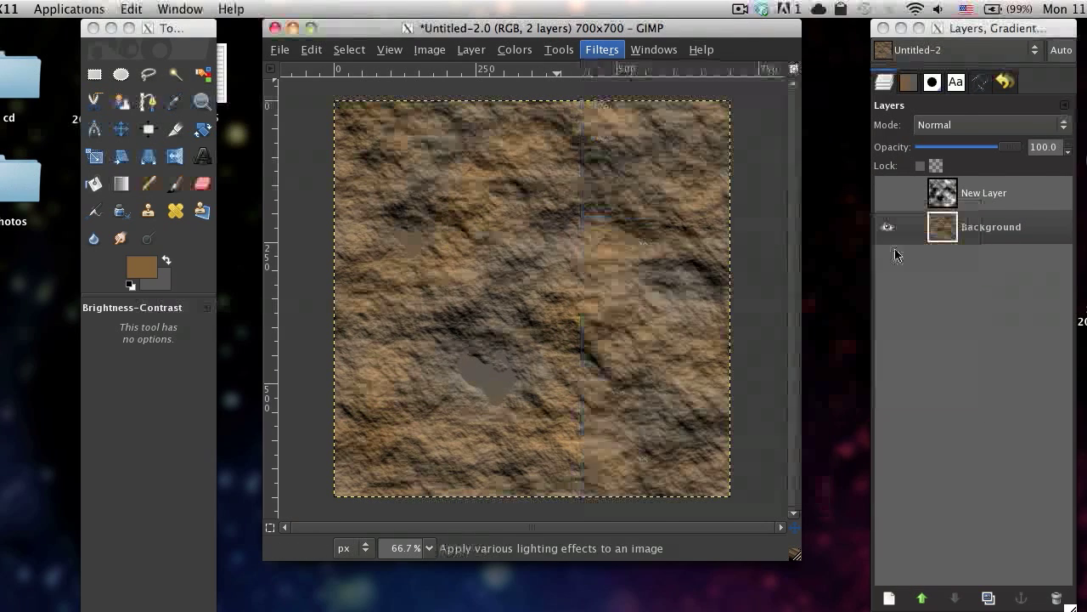
pyautogui.click(799, 340)
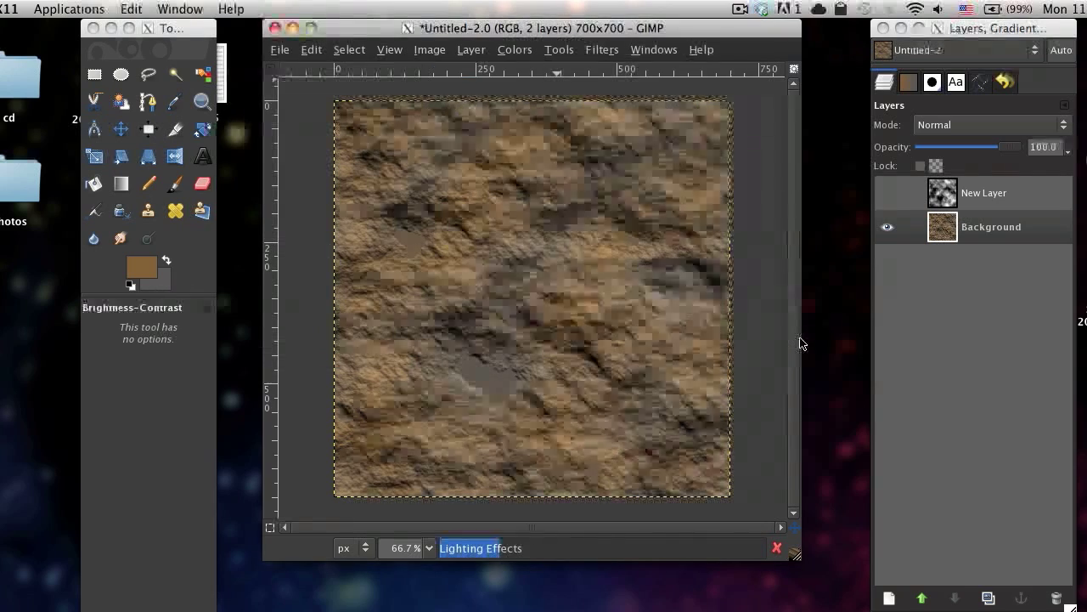